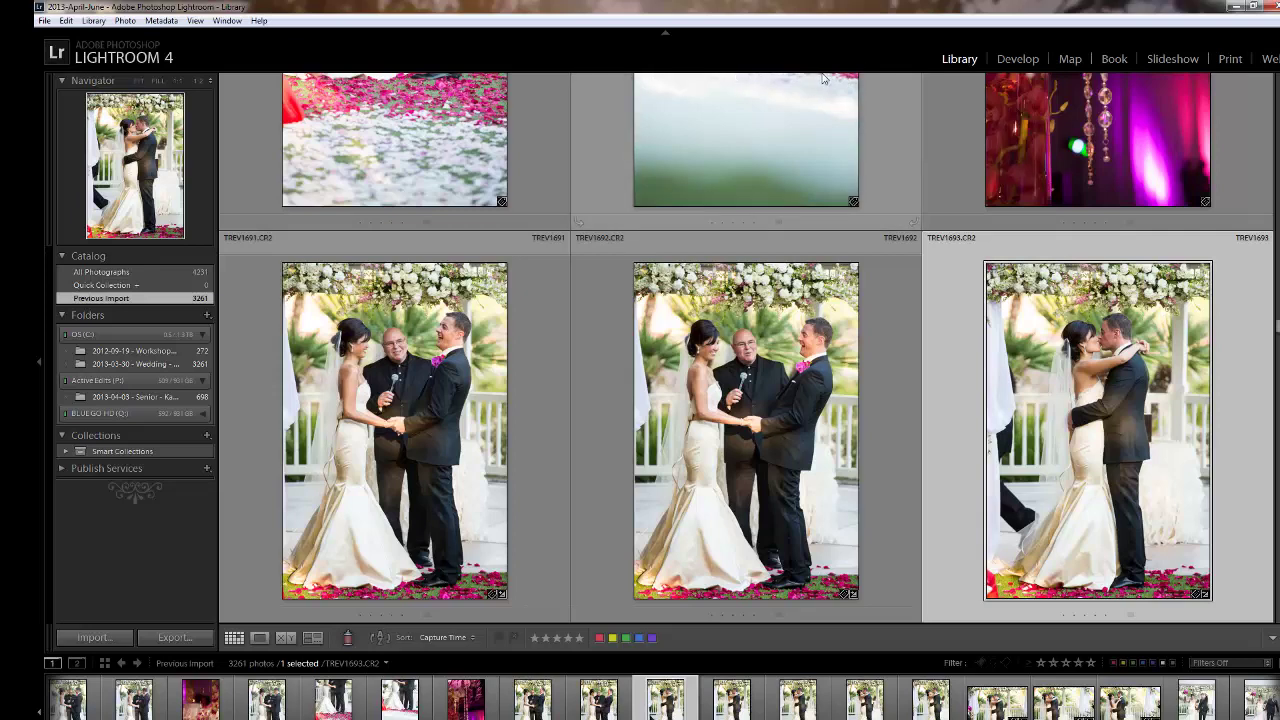
# Show the Library Filter bar and display its metadata filter columns
pyautogui.press('\\')
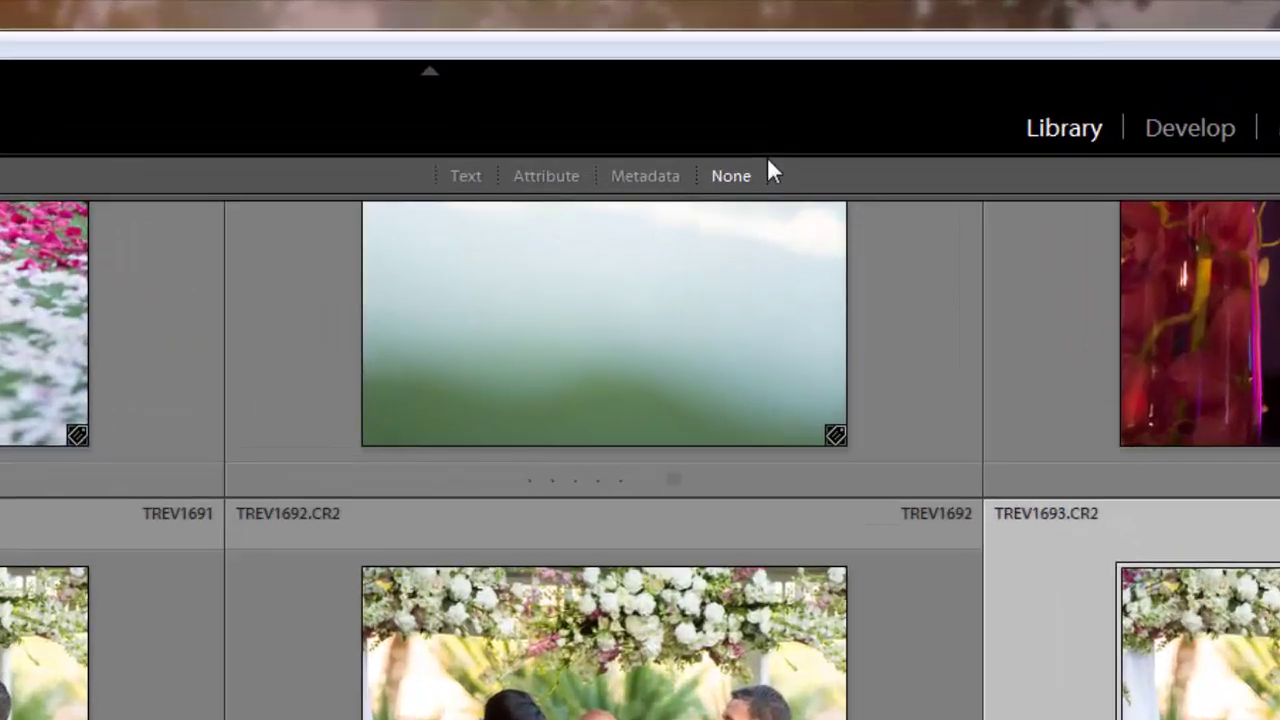
pyautogui.press('\\')
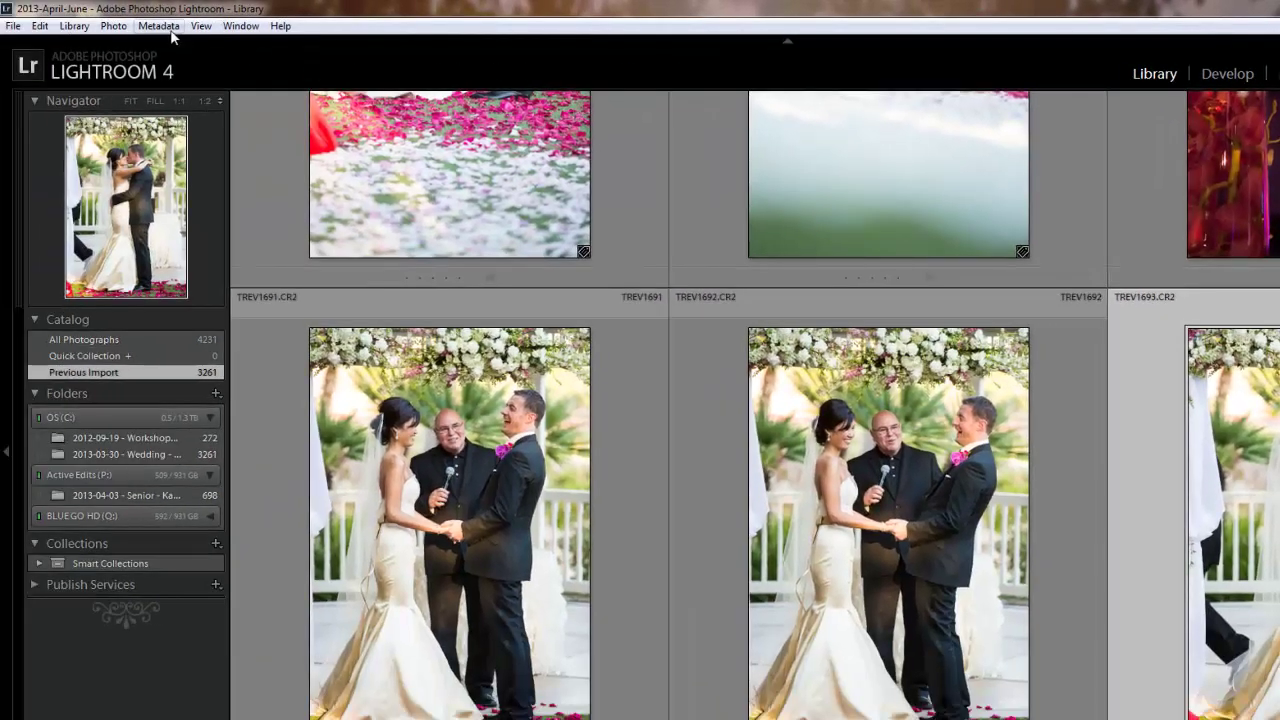
pyautogui.click(201, 26)
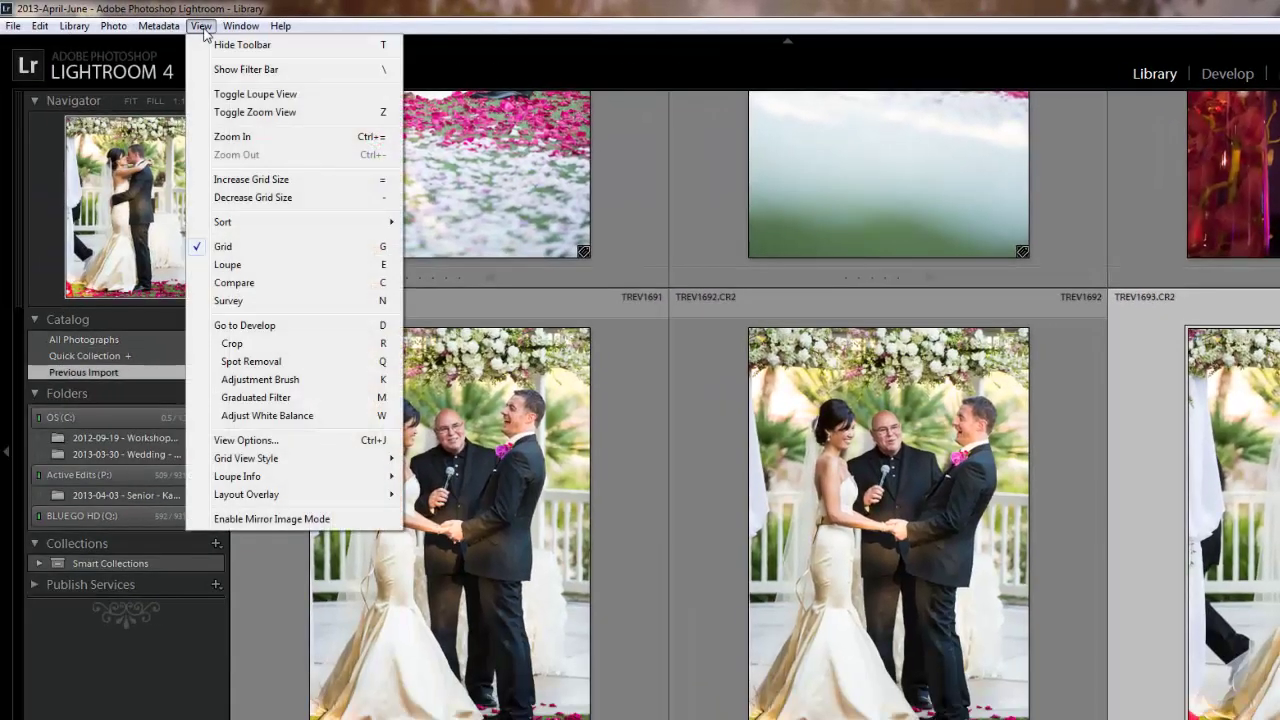
pyautogui.click(240, 70)
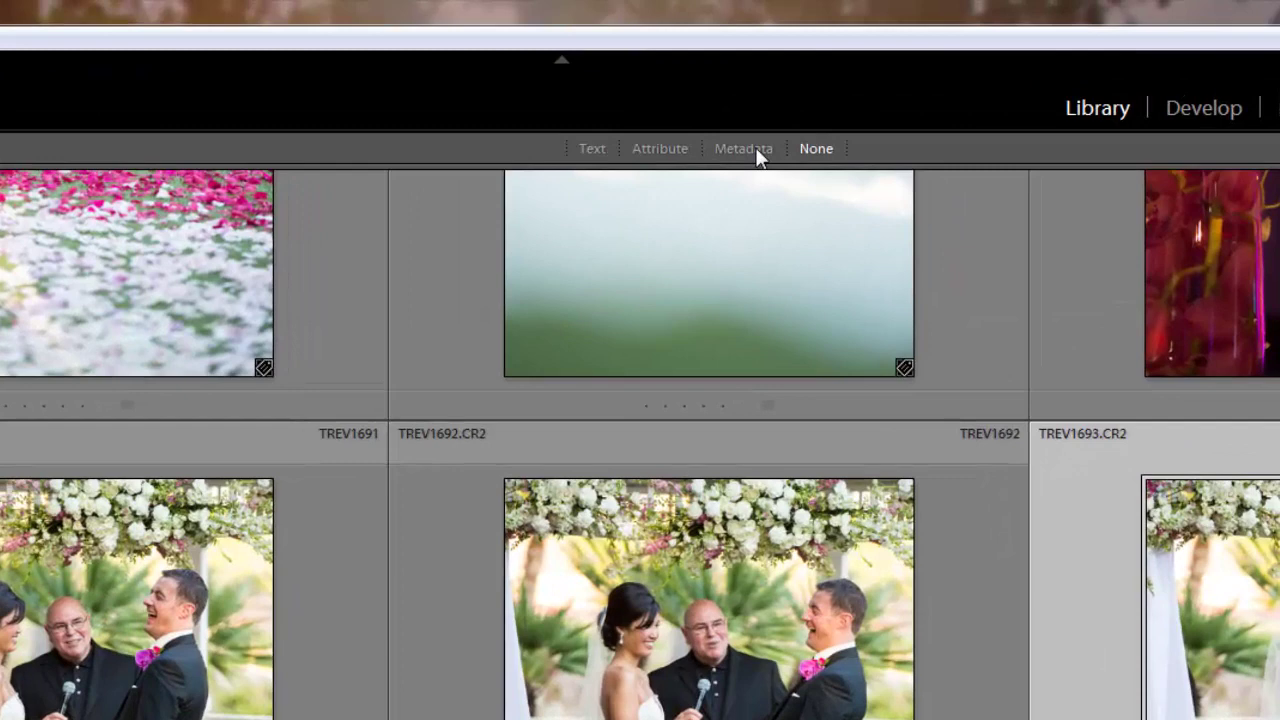
pyautogui.click(750, 150)
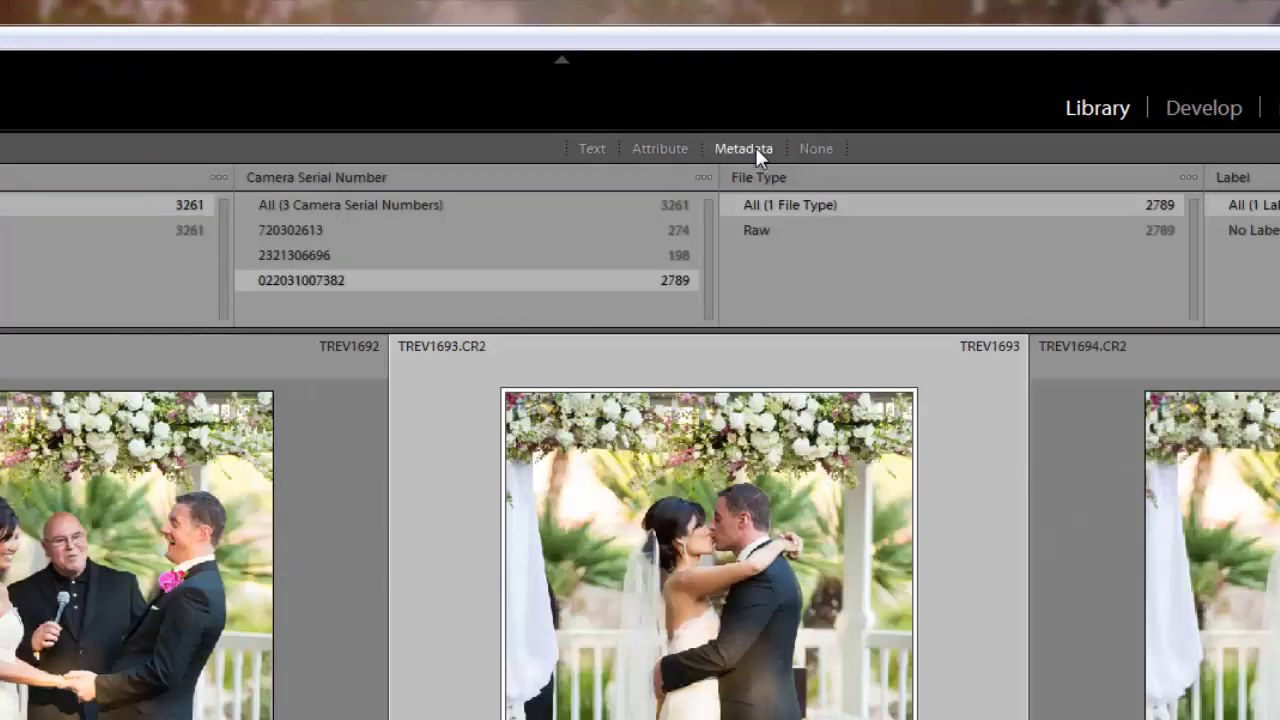
# Change the Camera Serial Number filter column to Camera and dismiss the Windows color scheme prompt
pyautogui.click(336, 177)
pyautogui.click(334, 331)
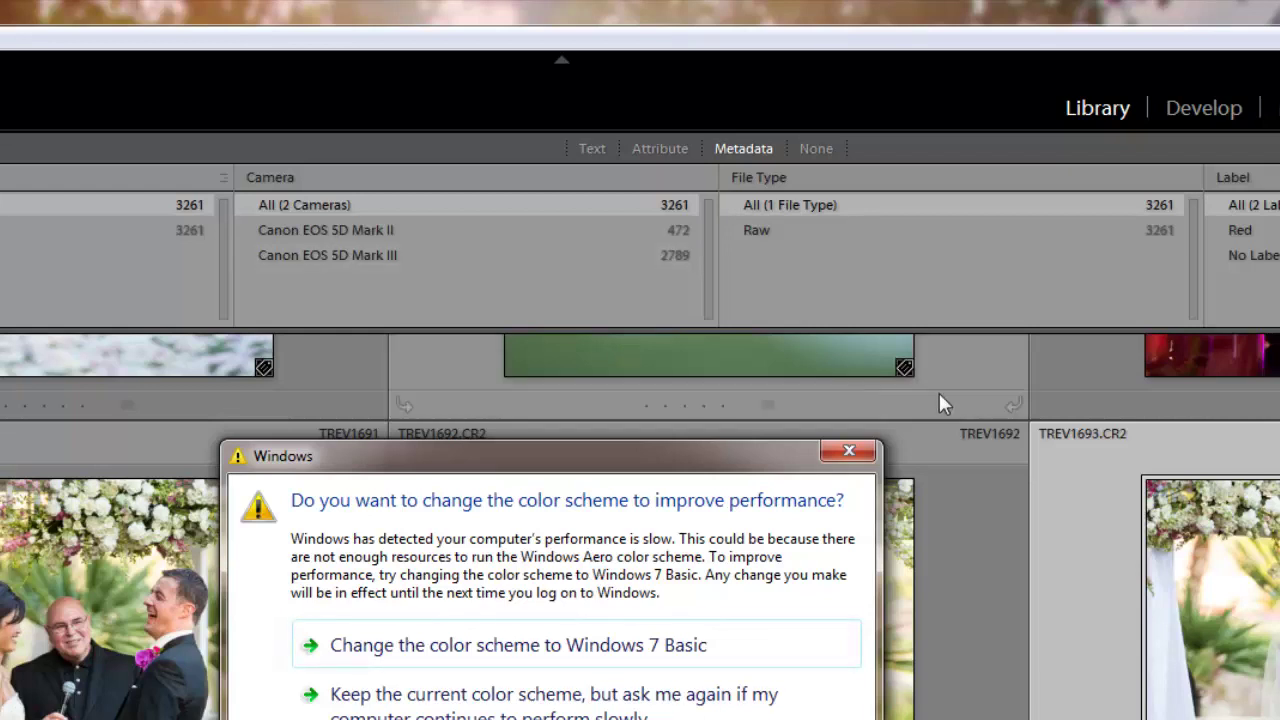
pyautogui.click(848, 451)
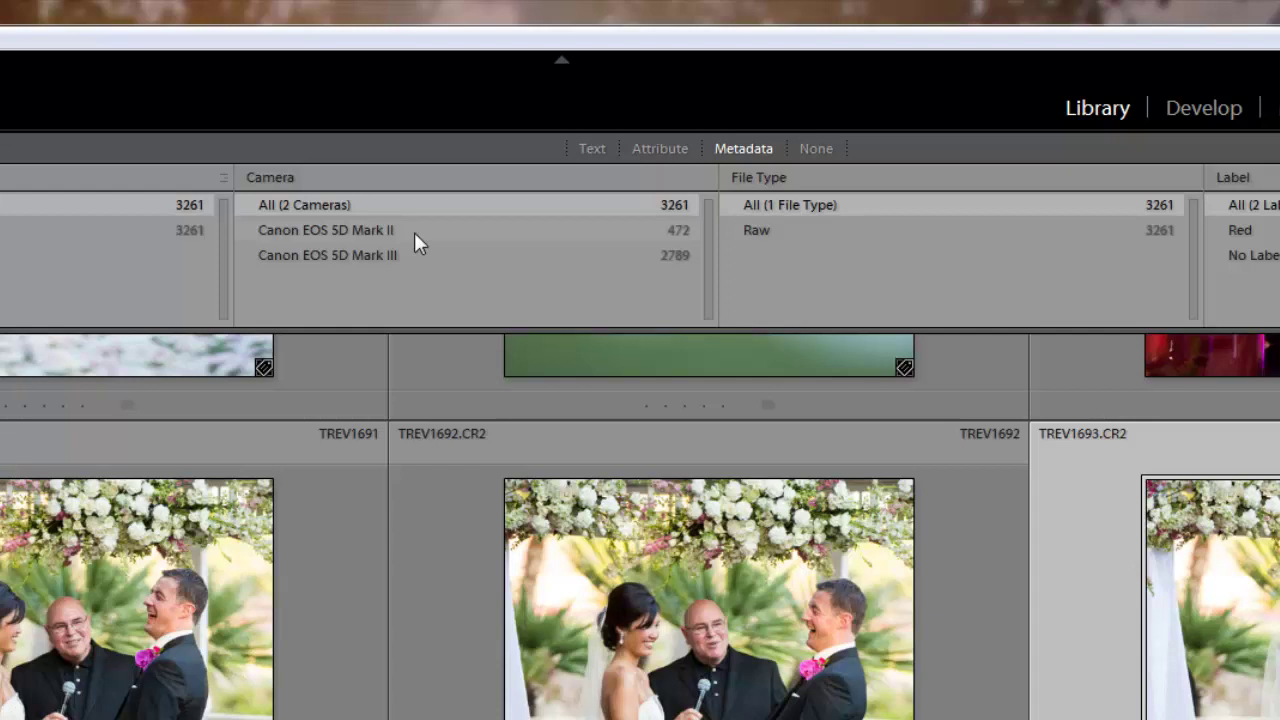
# Change the Camera filter column to Camera Serial Number to separate the individual camera bodies
pyautogui.click(299, 188)
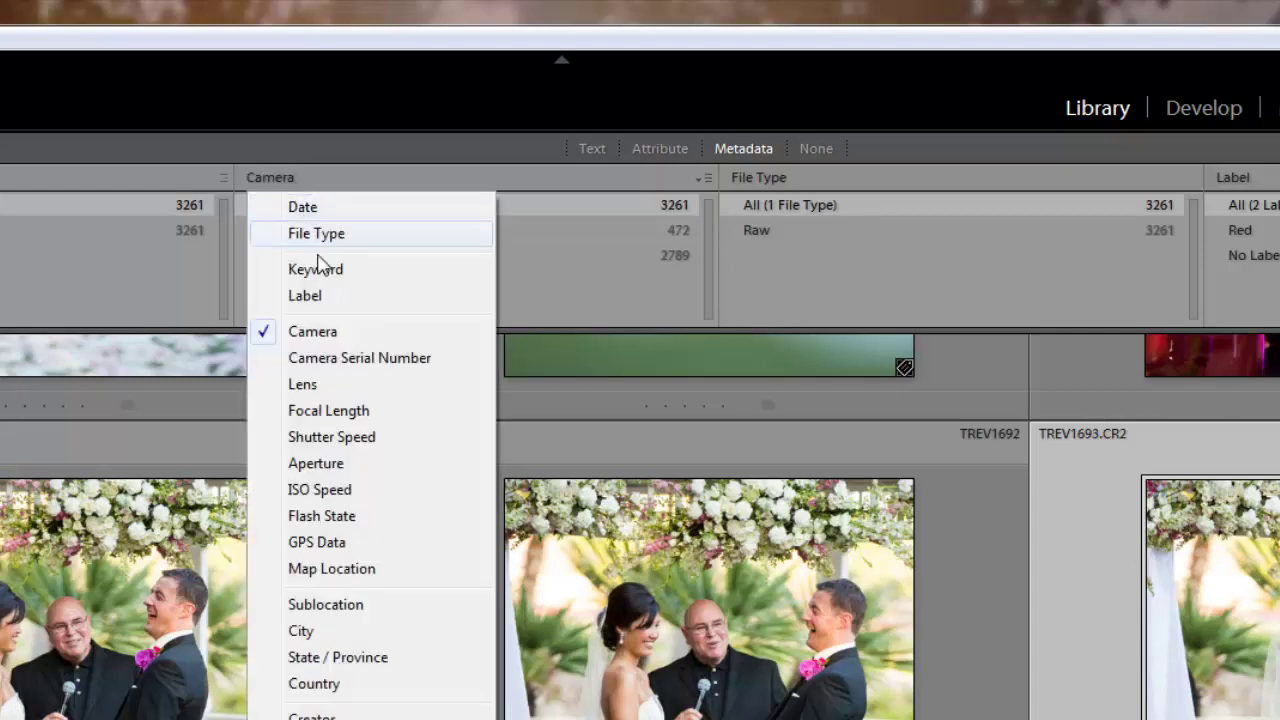
pyautogui.click(338, 366)
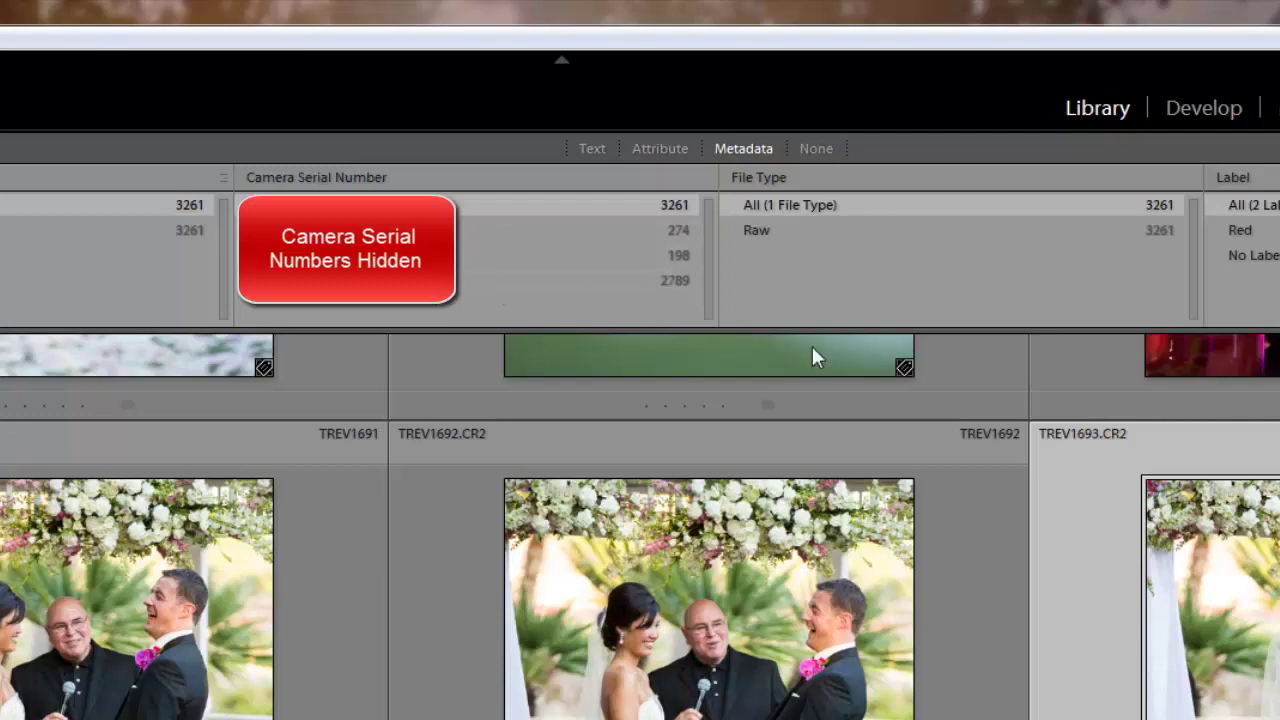
pyautogui.scroll(-3, 1040, 478)
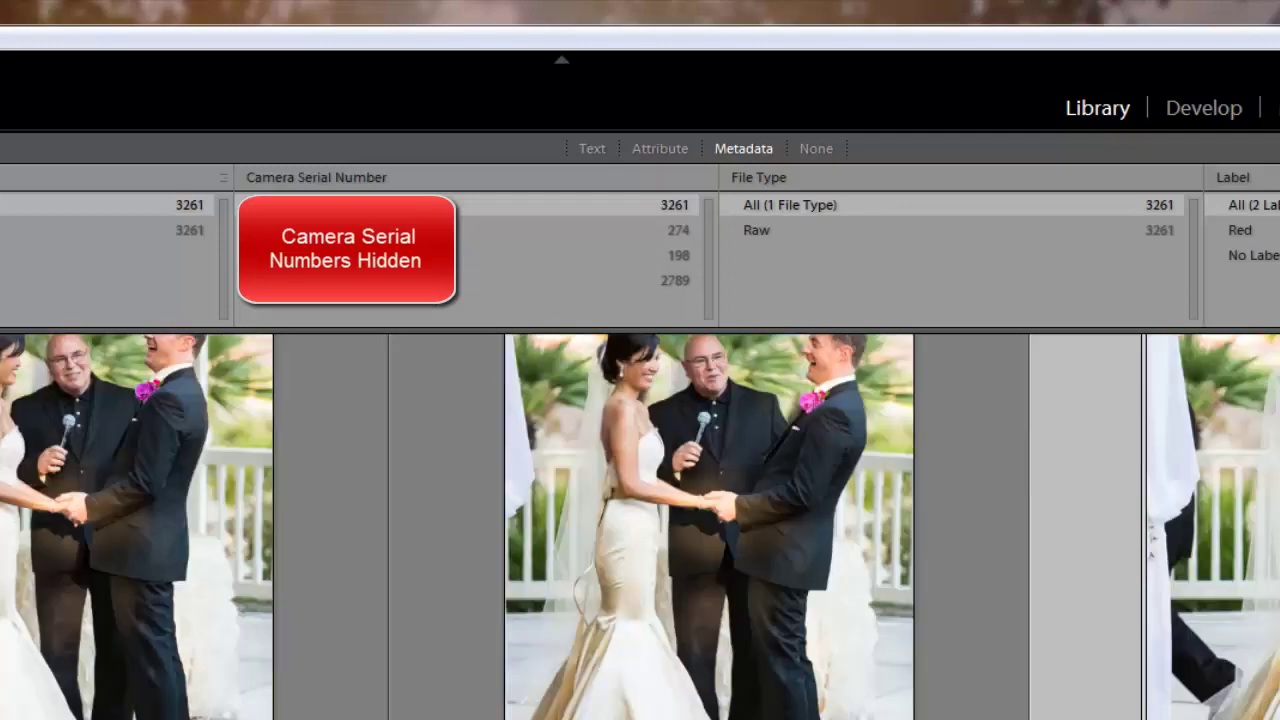
pyautogui.scroll(3, 1040, 478)
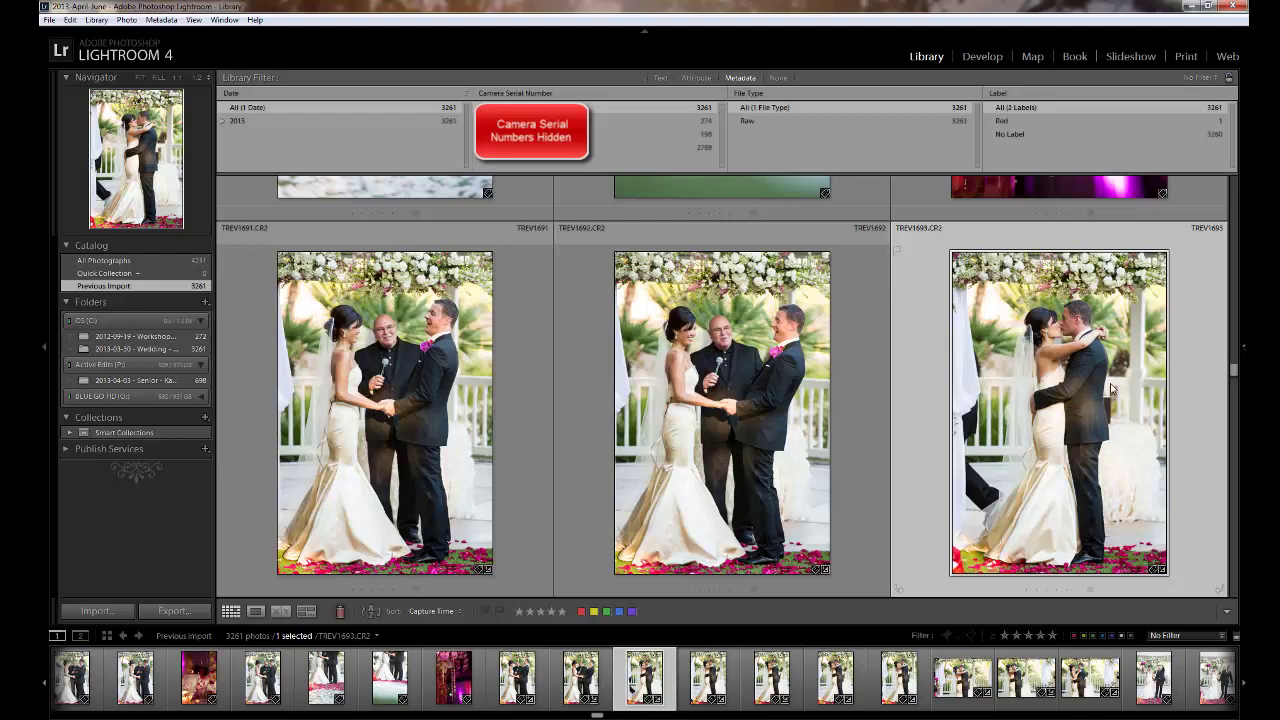
# Examine the kiss photo TREV1693.CR2 and its capture time in the metadata, dismissing the color scheme prompt
pyautogui.scroll(-5, 1108, 388)
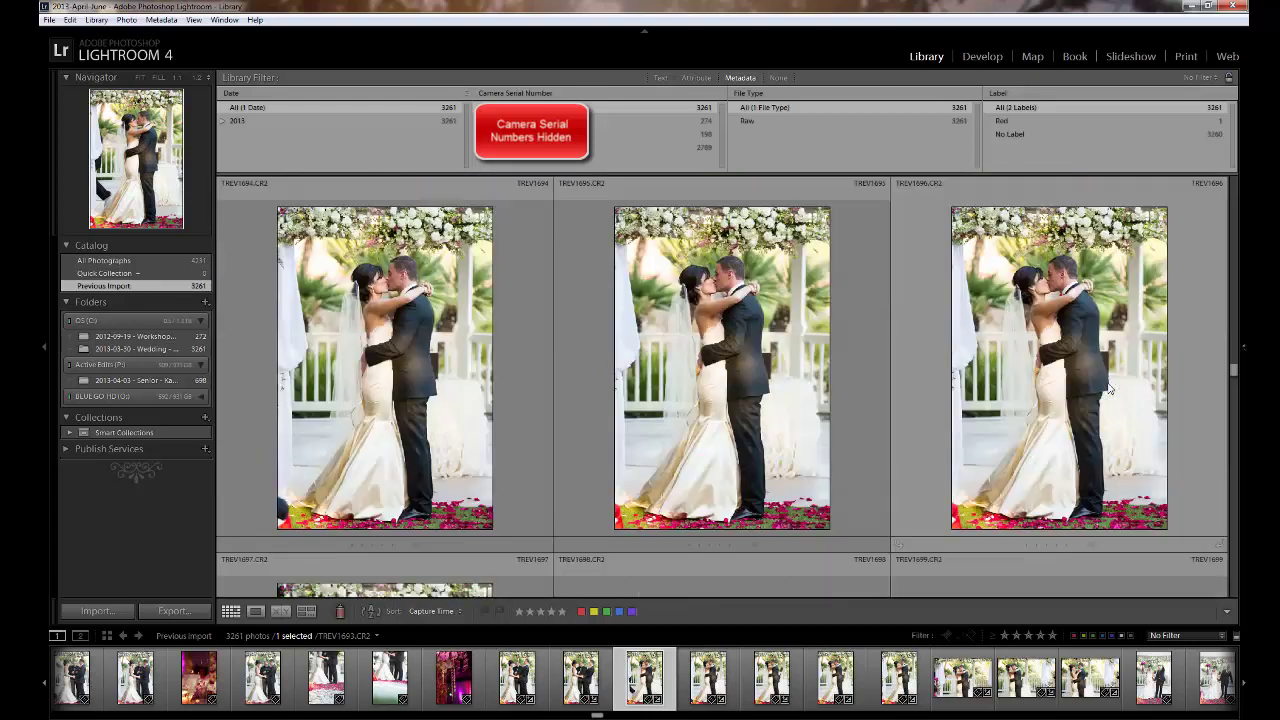
pyautogui.scroll(5, 1108, 388)
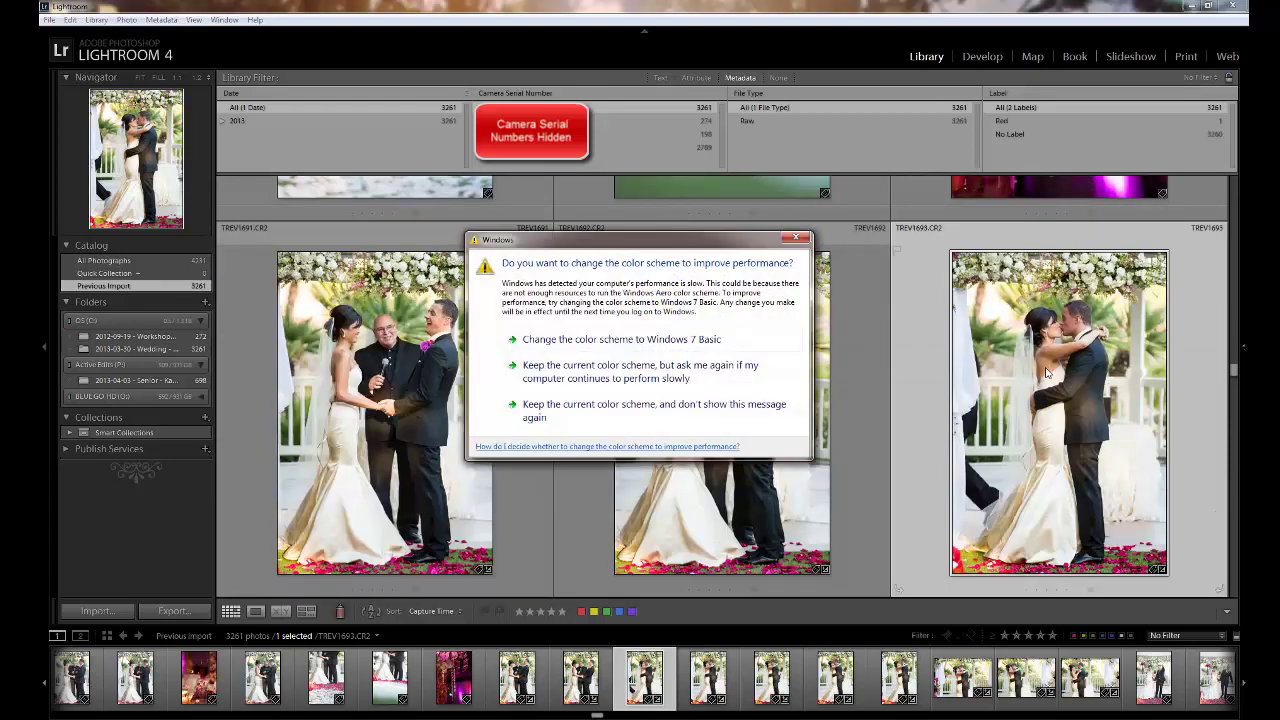
pyautogui.click(791, 244)
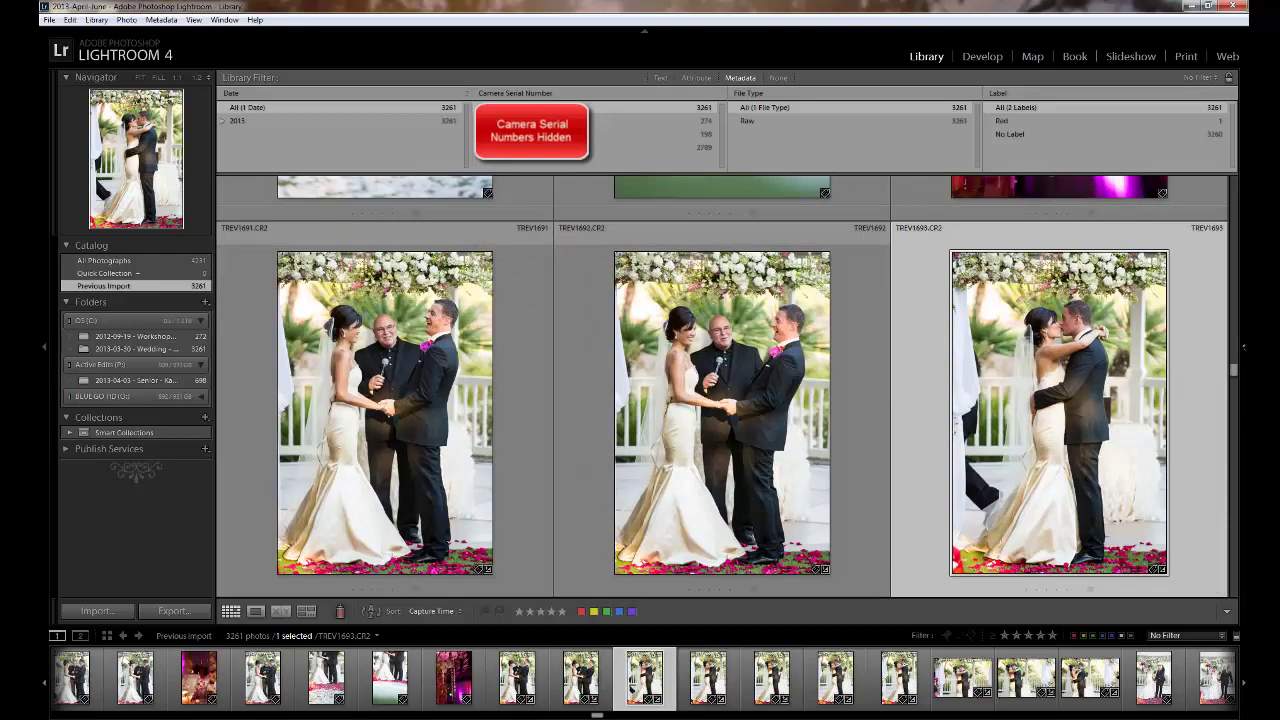
pyautogui.moveTo(1236, 286)
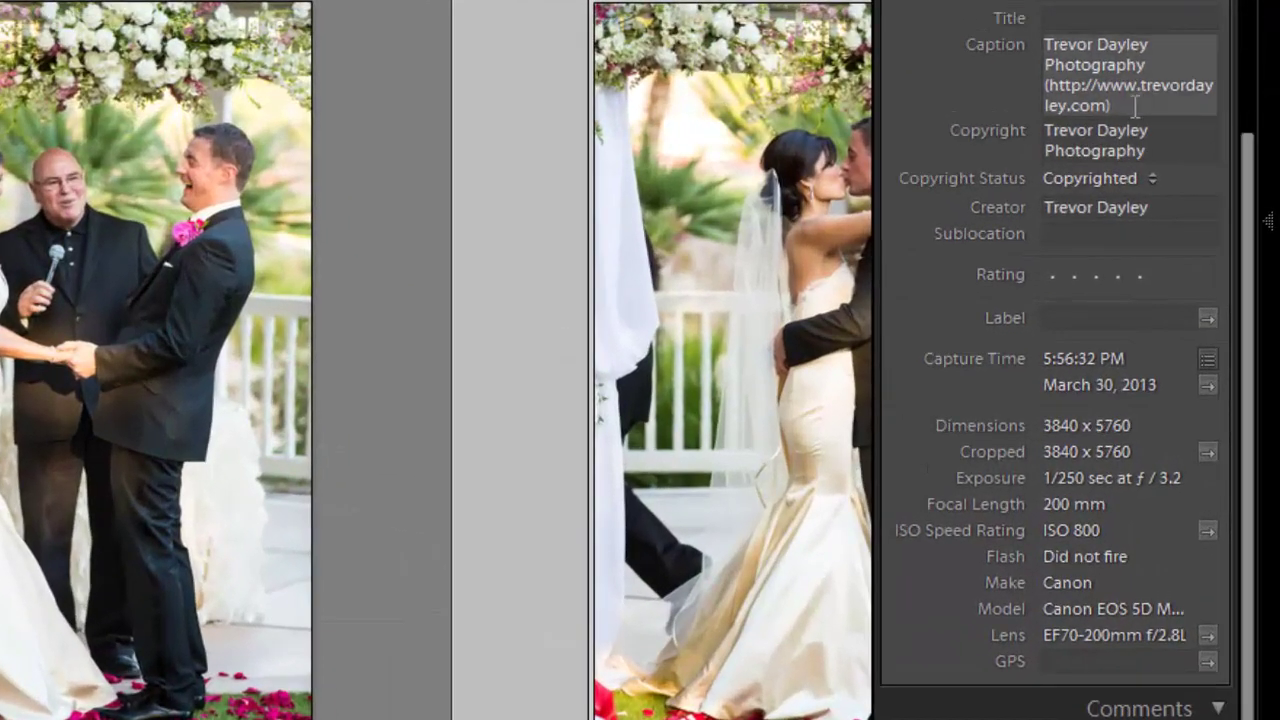
pyautogui.scroll(10, 1134, 100)
pyautogui.scroll(-10, 1140, 8)
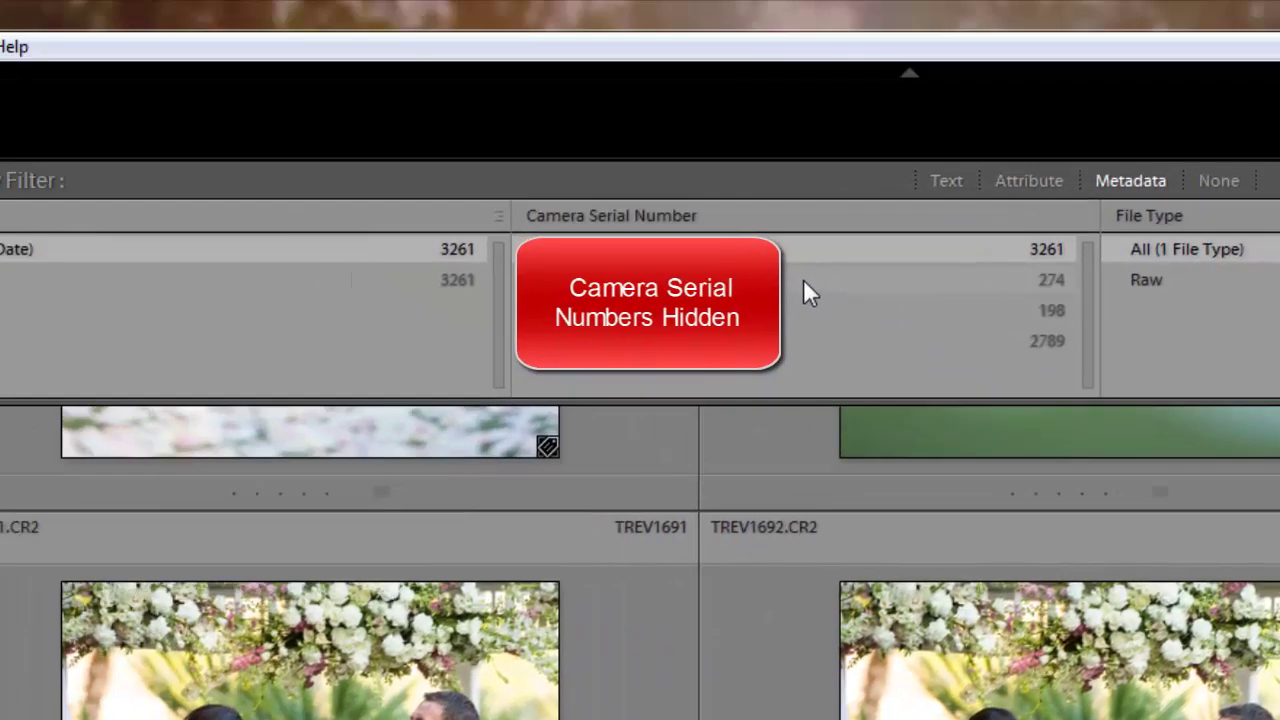
# Filter to the first listed camera serial number and select the matching kiss photo IMG_9406.CR2
pyautogui.click(803, 280)
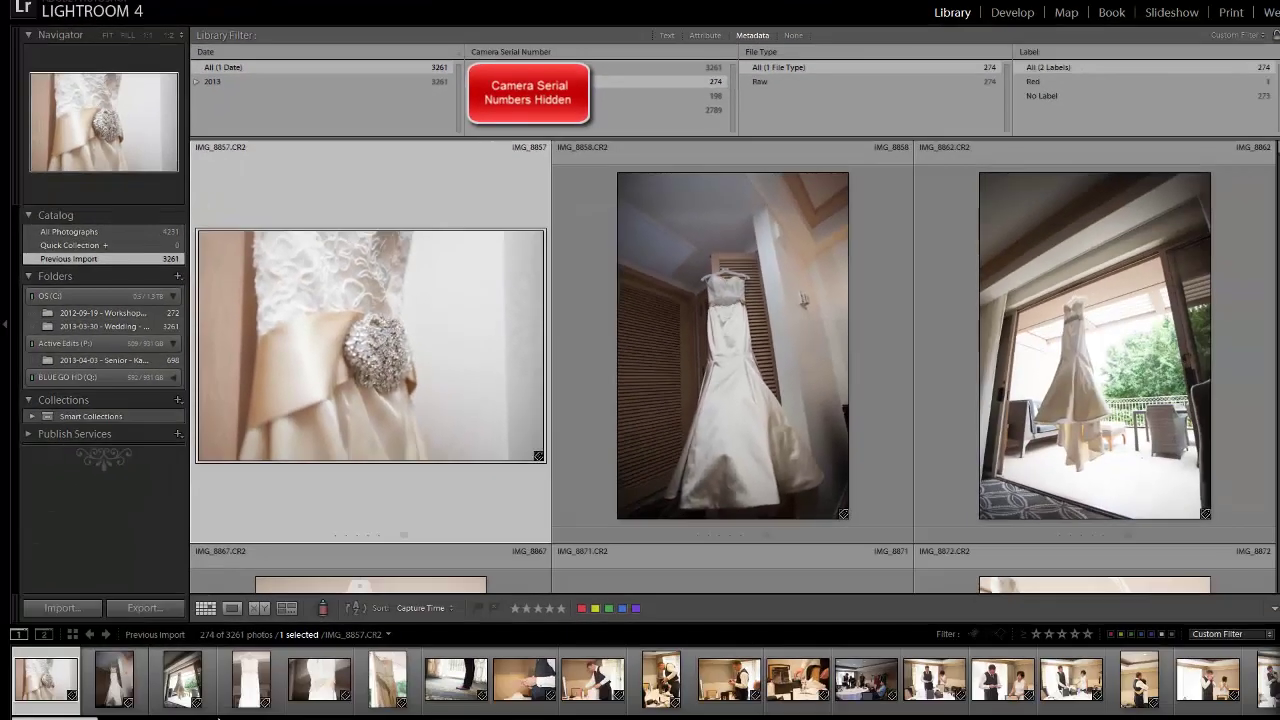
pyautogui.scroll(-15, 640, 680)
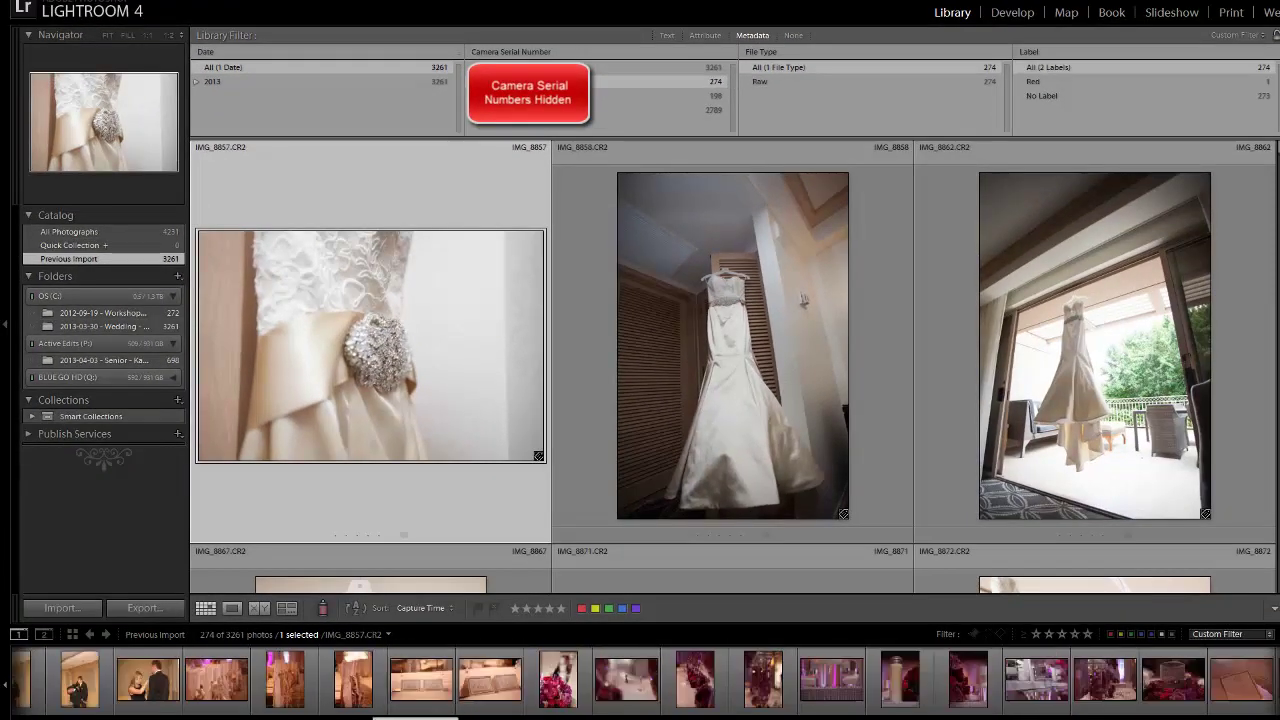
pyautogui.scroll(-15, 640, 680)
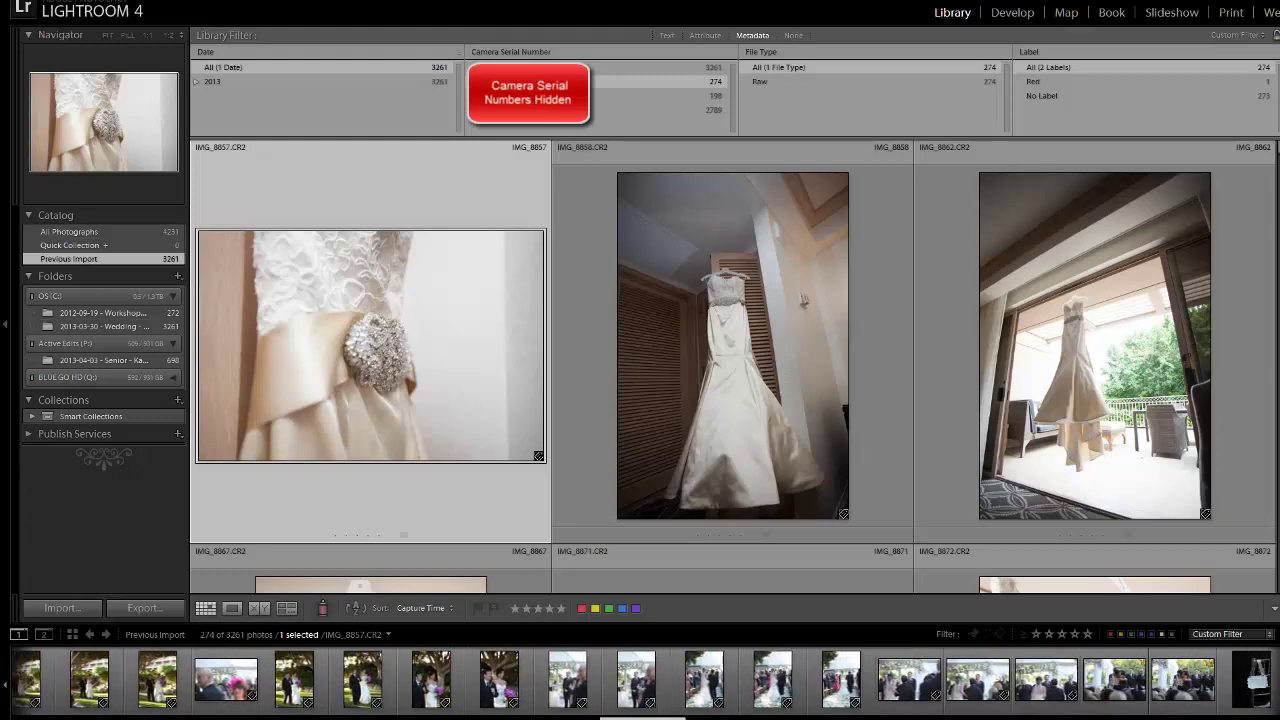
pyautogui.scroll(-12, 613, 713)
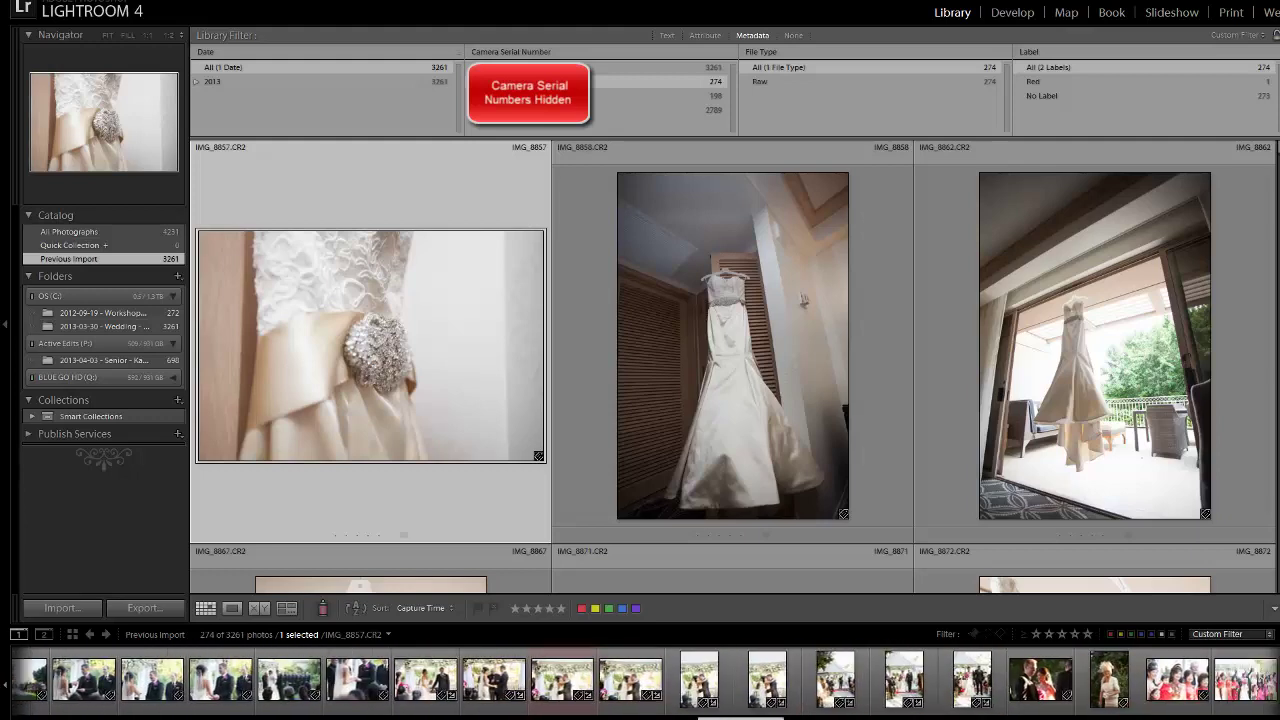
pyautogui.click(562, 679)
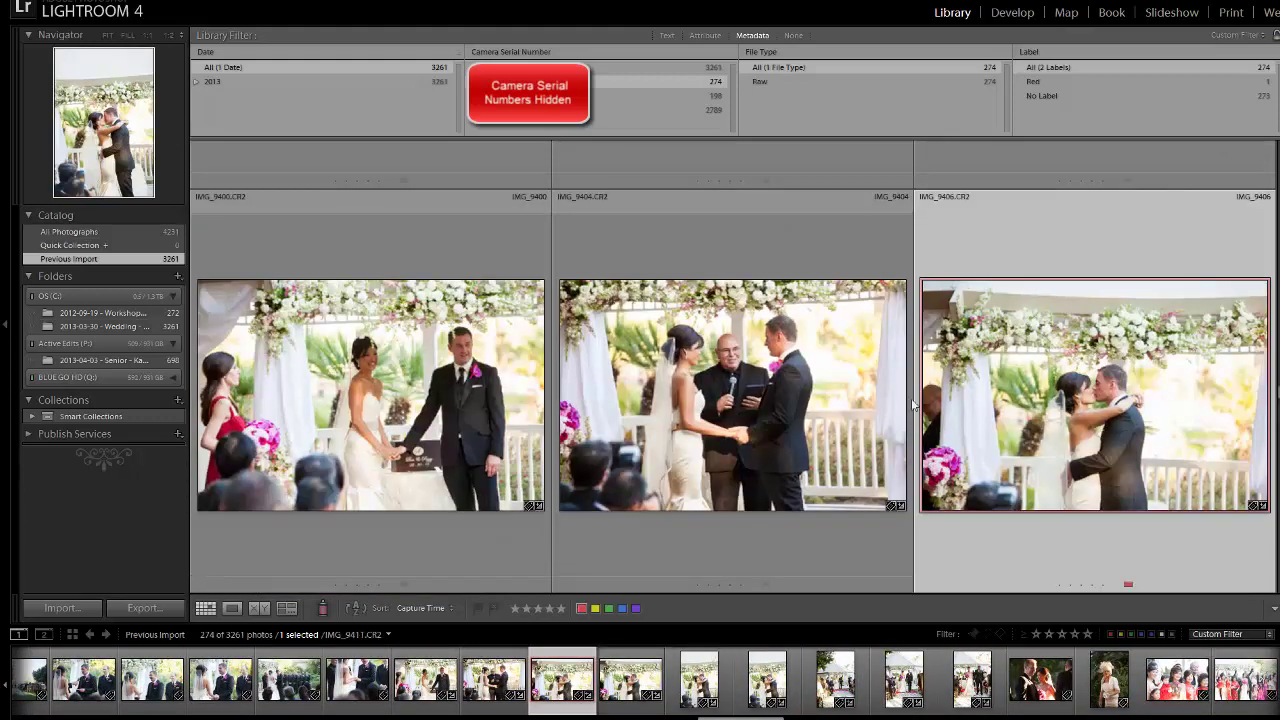
pyautogui.scroll(-4, 873, 443)
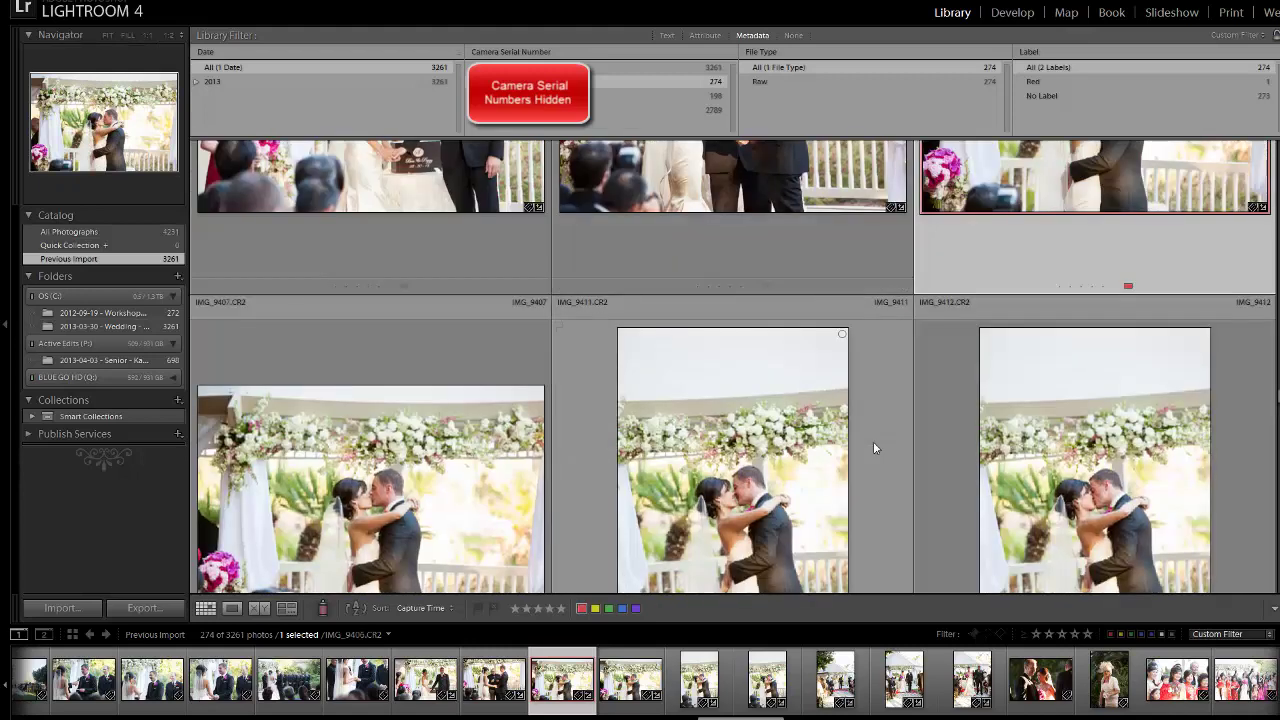
pyautogui.scroll(4, 873, 446)
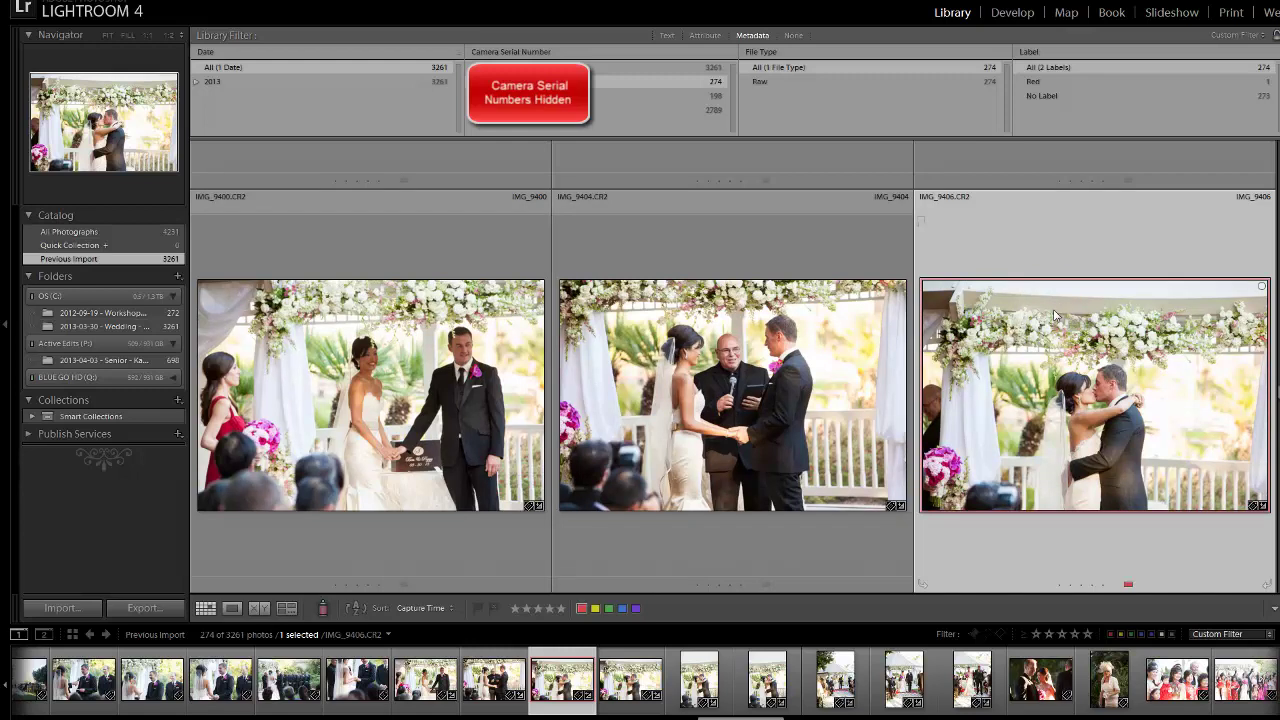
# Select all photos from the filtered camera, keeping IMG_9406.CR2 as the active photo
pyautogui.hotkey('ctrl', 'a')
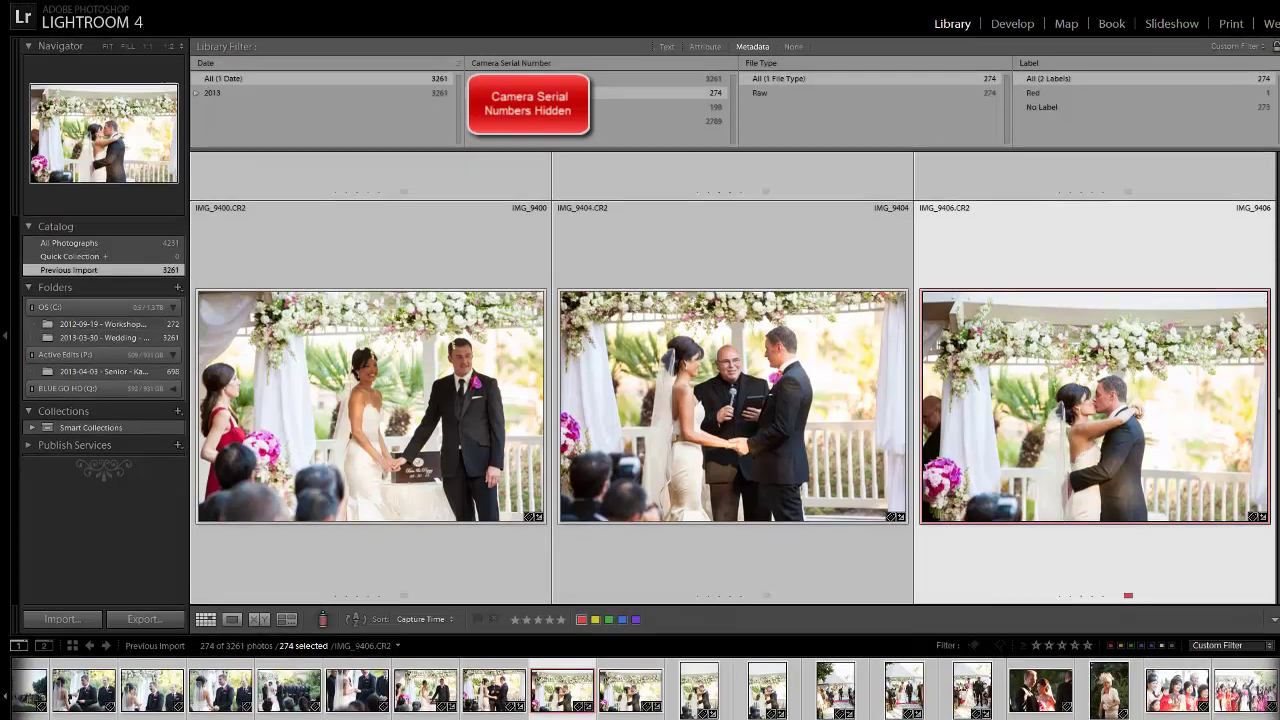
pyautogui.click(33, 8)
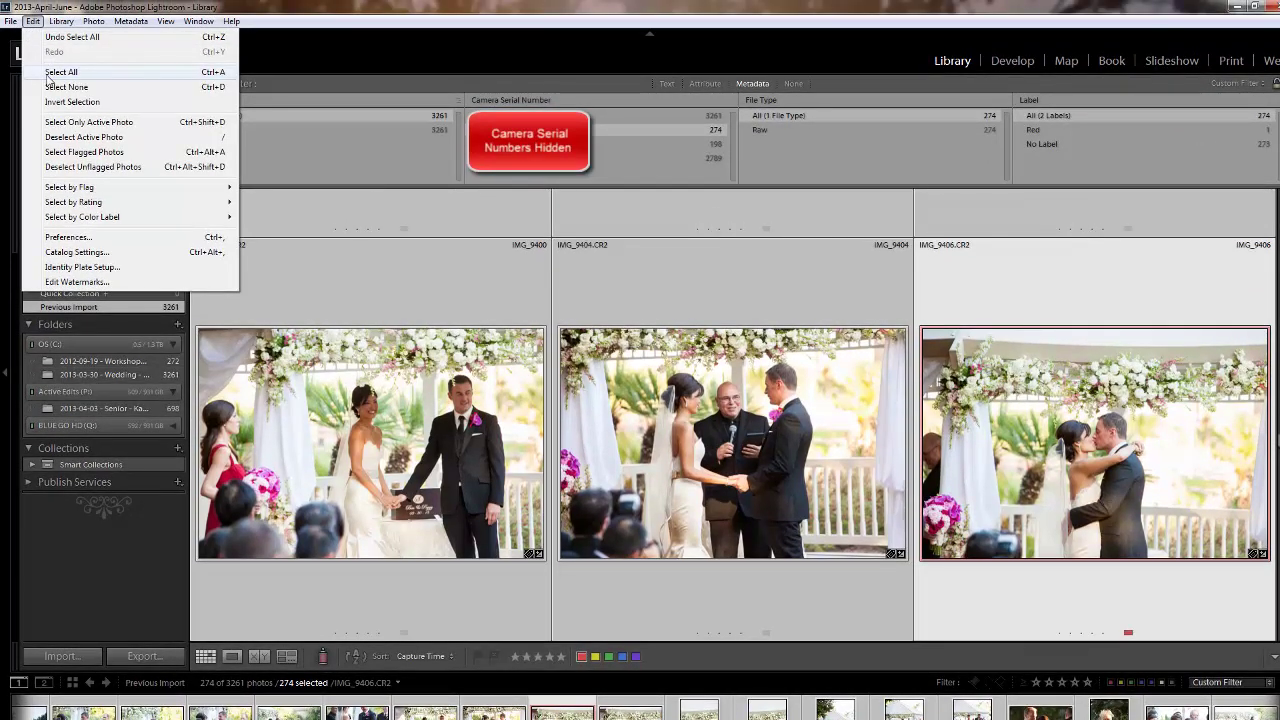
pyautogui.click(226, 78)
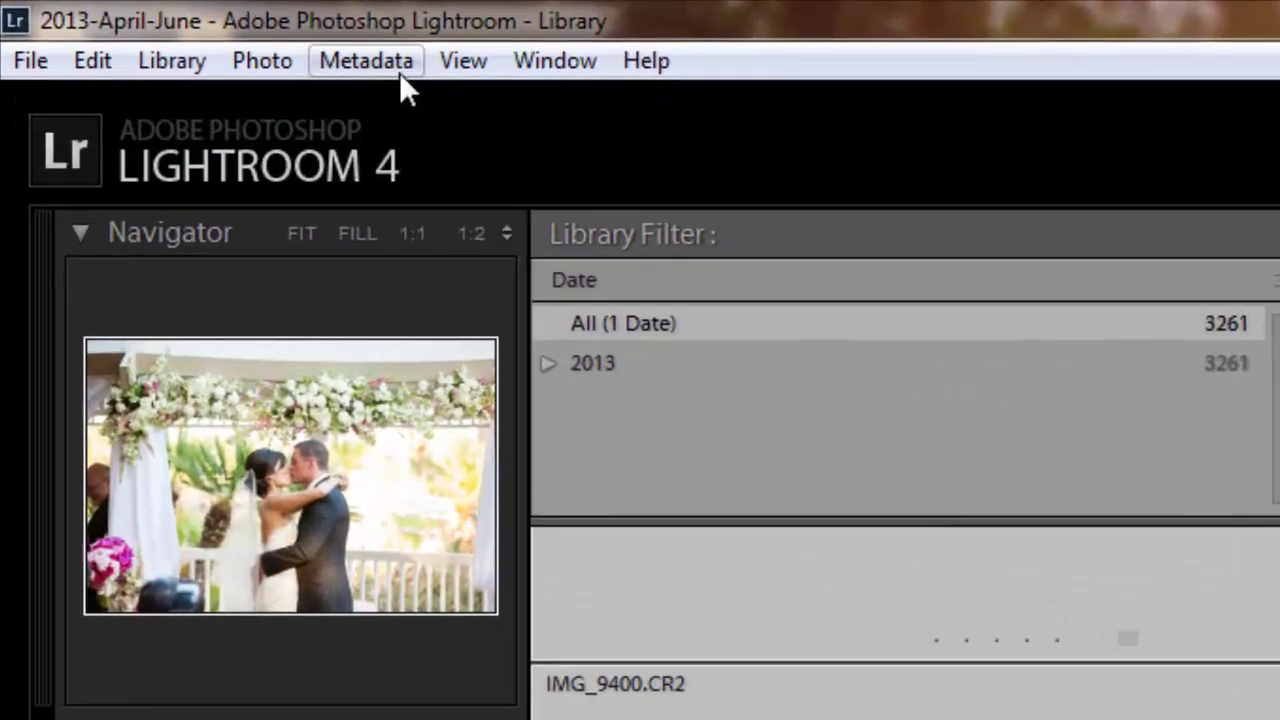
# Set the corrected capture time to 5:56:33 PM on 3/30/2013 and apply the adjustment to all selected photos
pyautogui.click(141, 23)
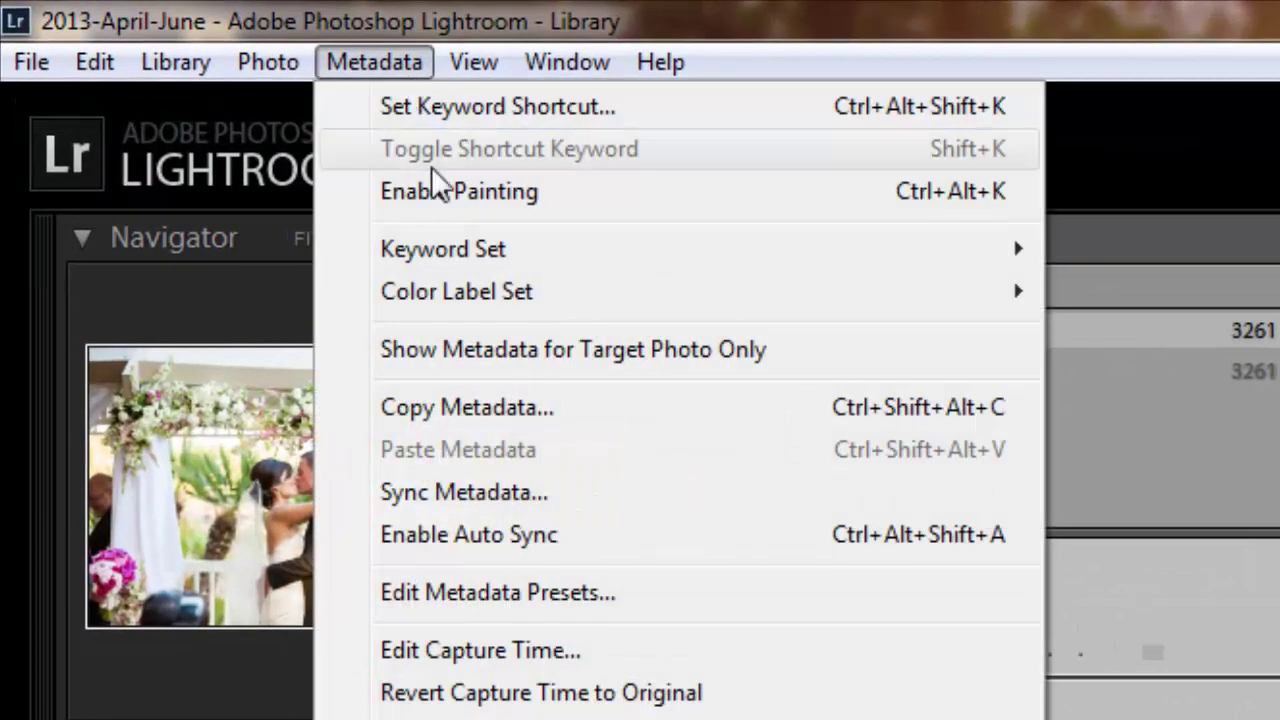
pyautogui.click(514, 653)
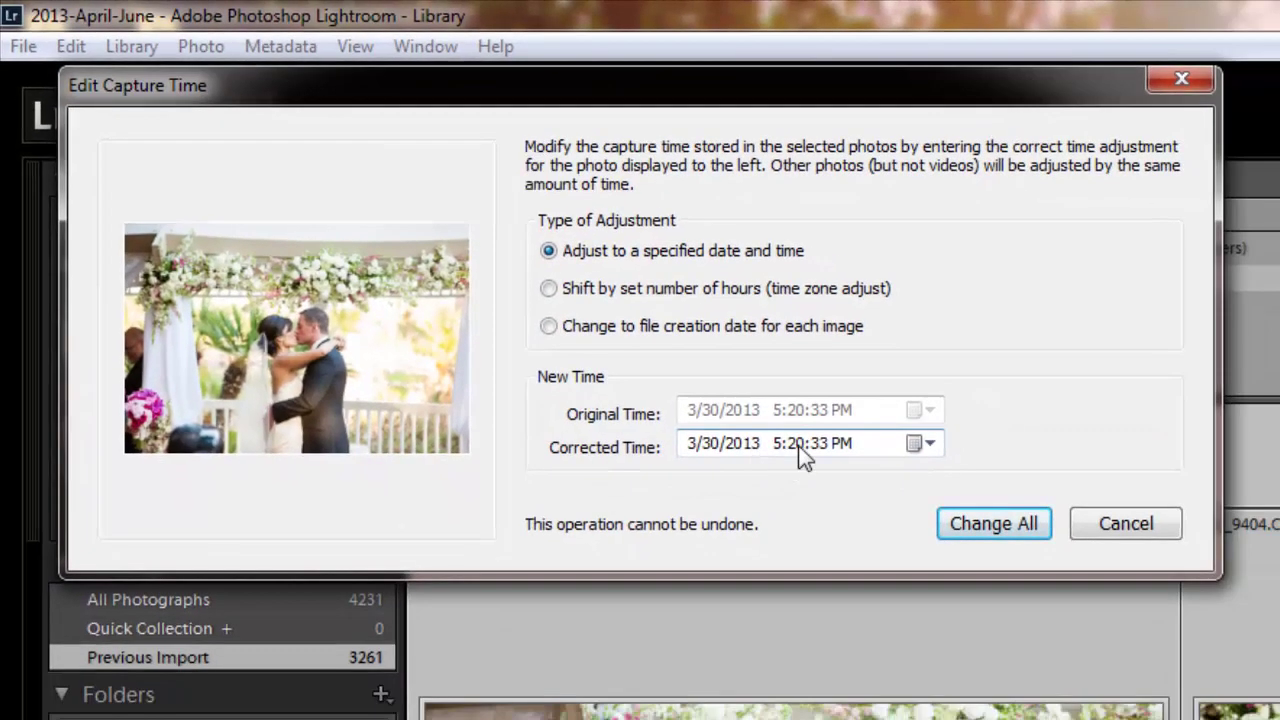
pyautogui.click(799, 446)
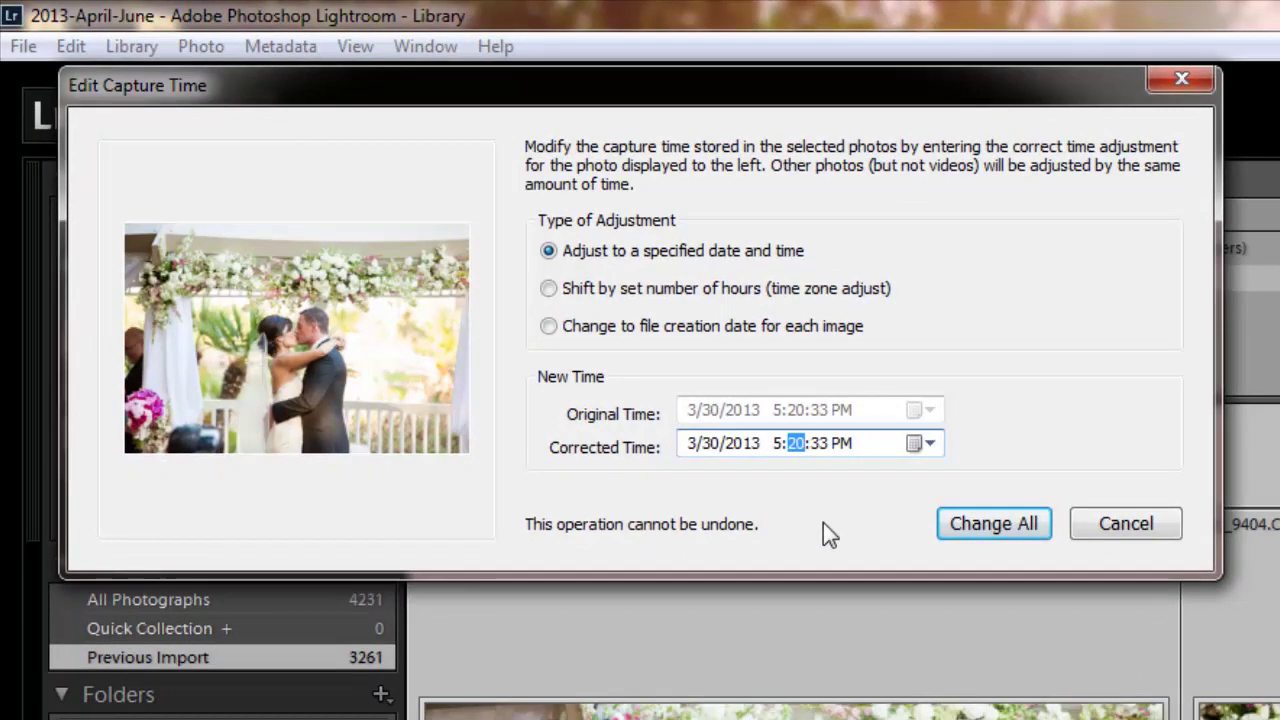
pyautogui.write('56')
pyautogui.click(820, 445)
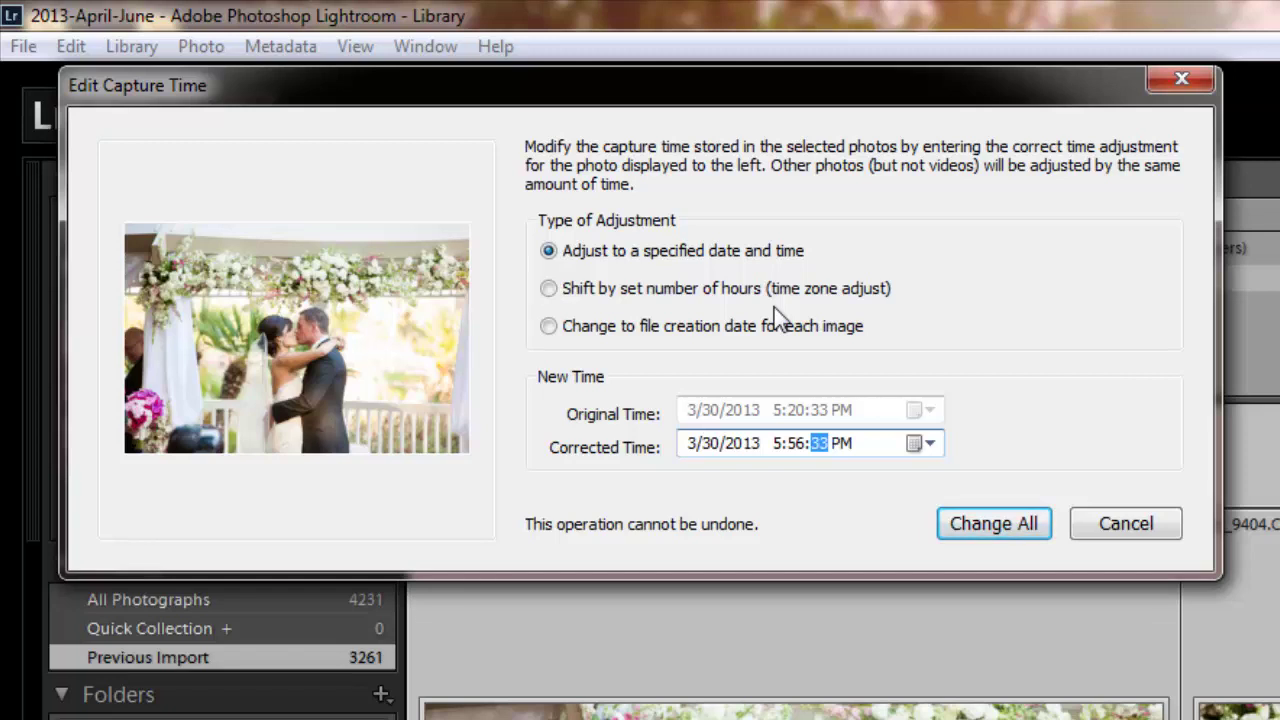
pyautogui.click(993, 524)
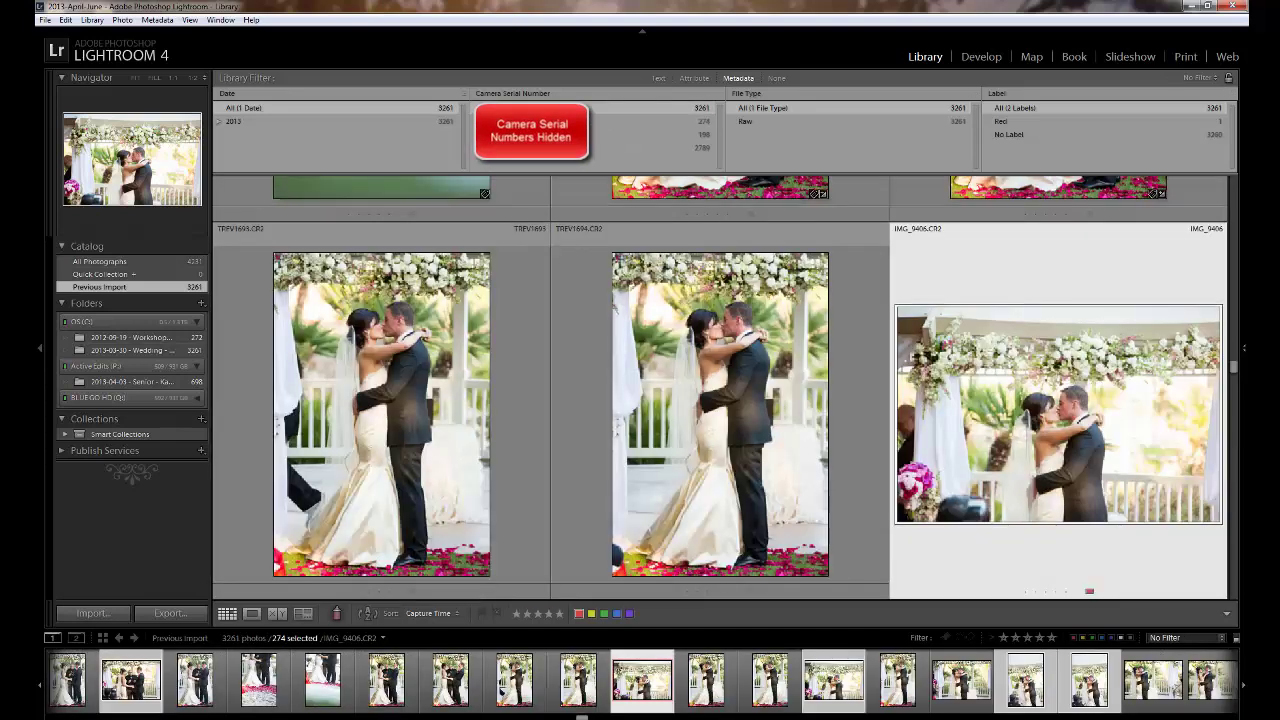
# Turn off the library filter and review how the kiss photos from both cameras line up by capture time
pyautogui.click(776, 78)
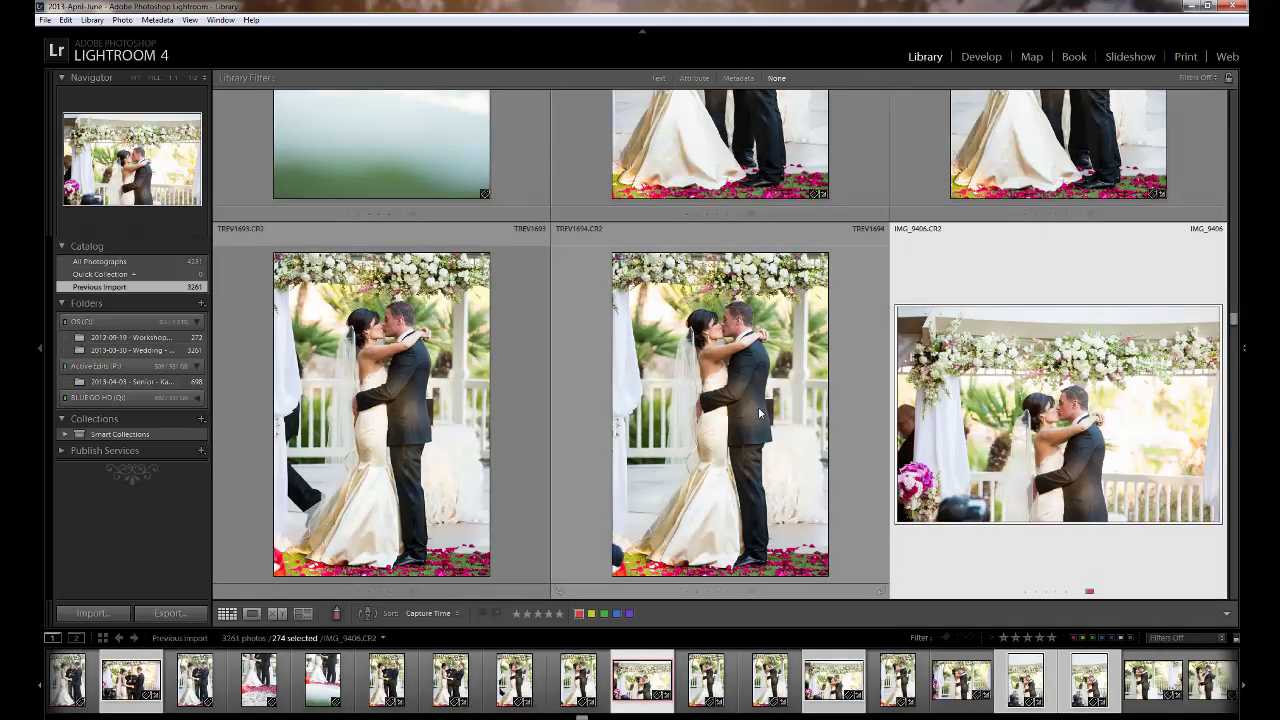
pyautogui.scroll(3, 758, 407)
pyautogui.scroll(-1, 757, 407)
pyautogui.scroll(-1, 757, 407)
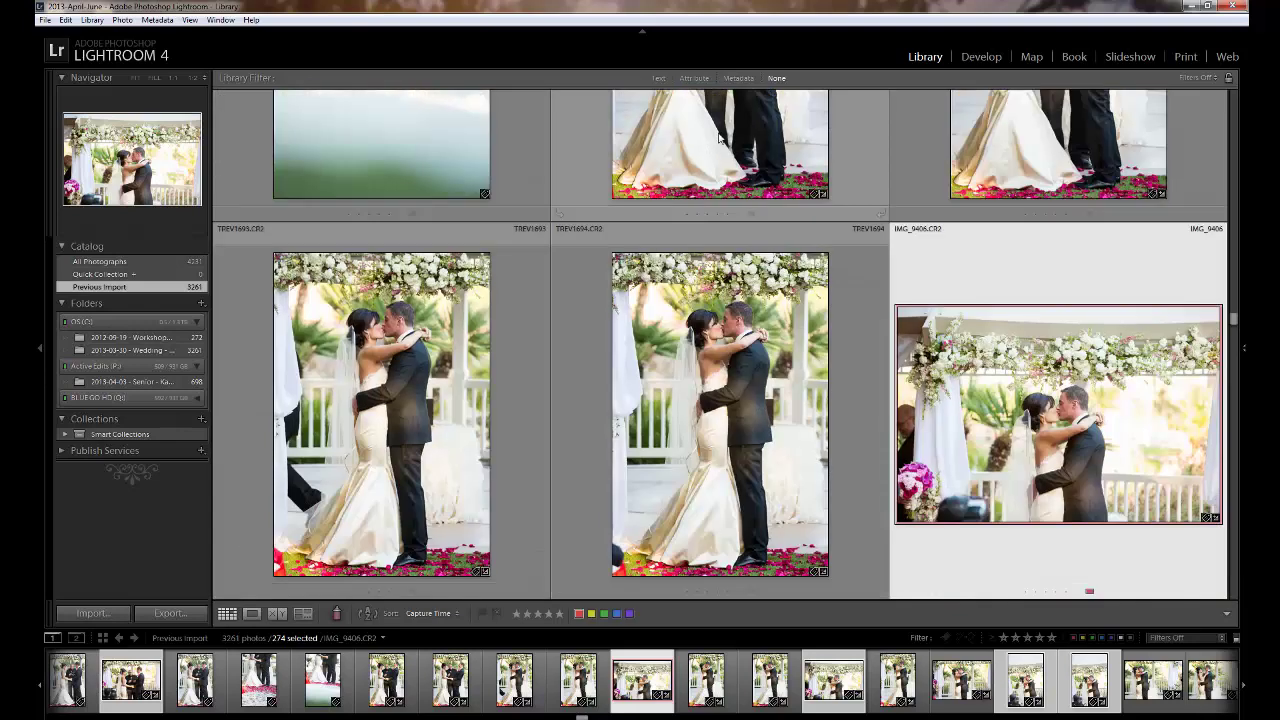
pyautogui.scroll(-1, 905, 432)
pyautogui.scroll(-2, 905, 432)
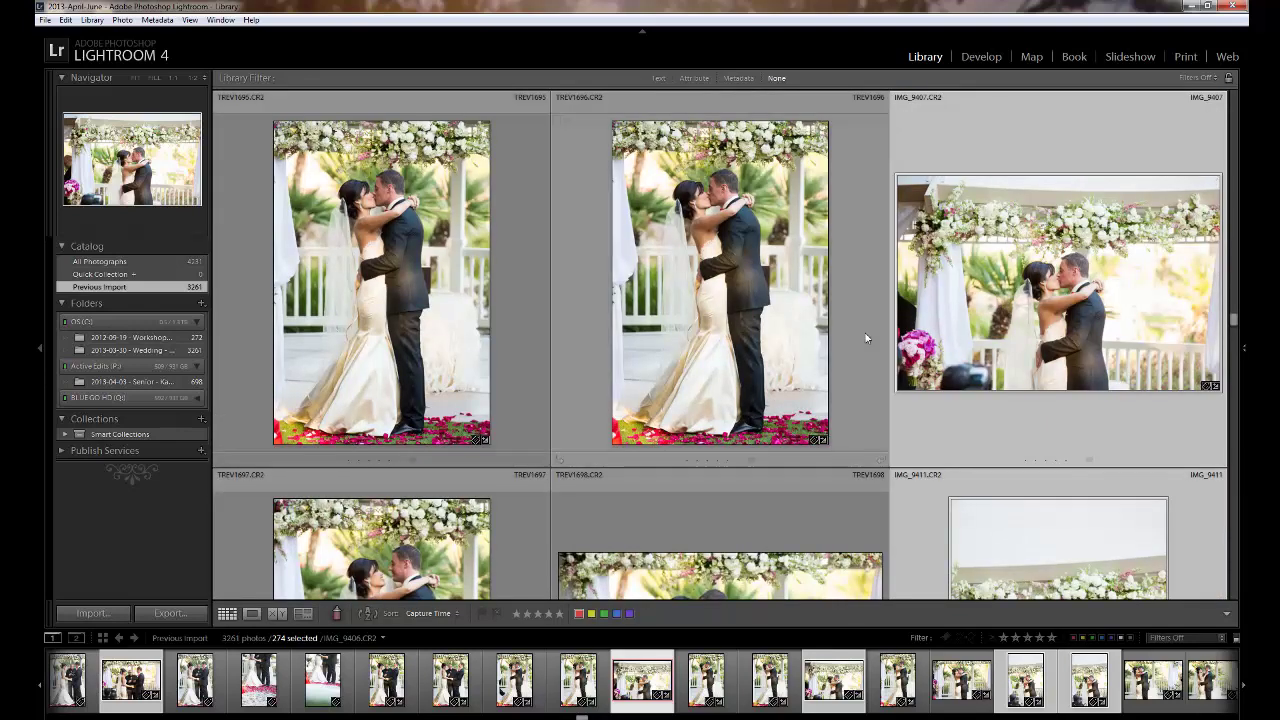
pyautogui.scroll(2, 868, 337)
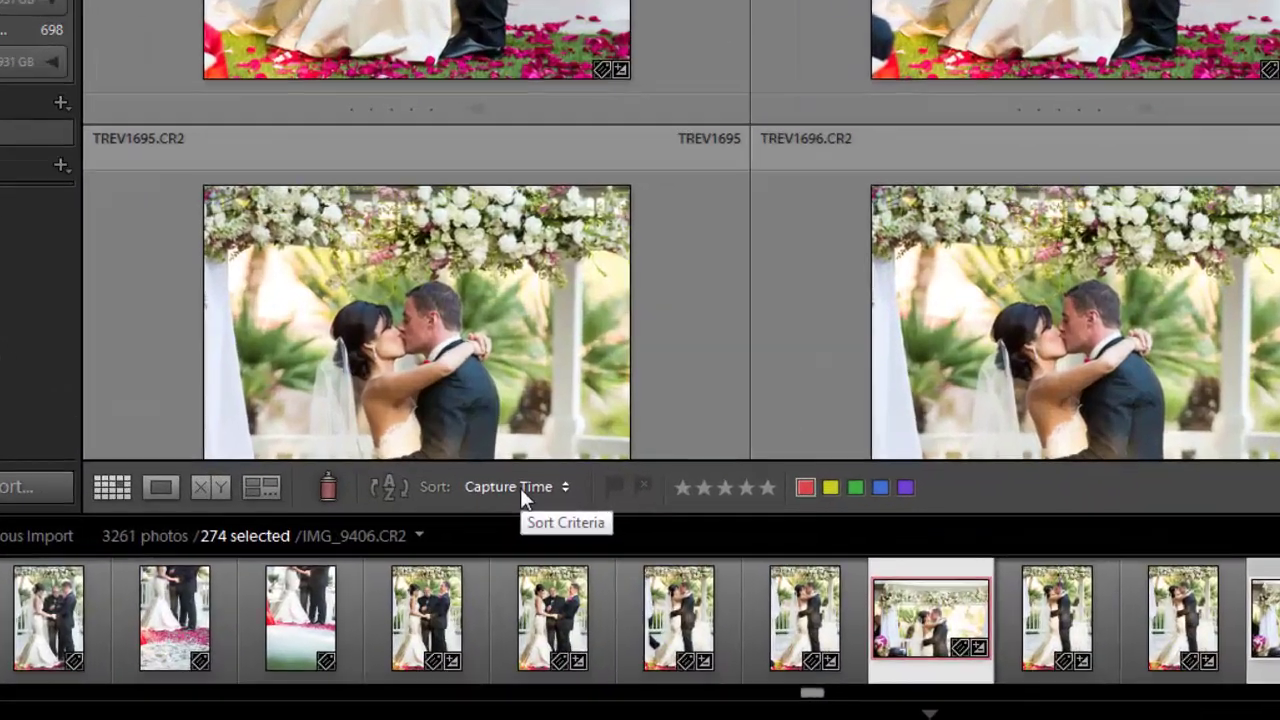
# Sort the photos by Added Order for comparison, return the sorting to Capture Time, and look over the available sort criteria
pyautogui.click(520, 488)
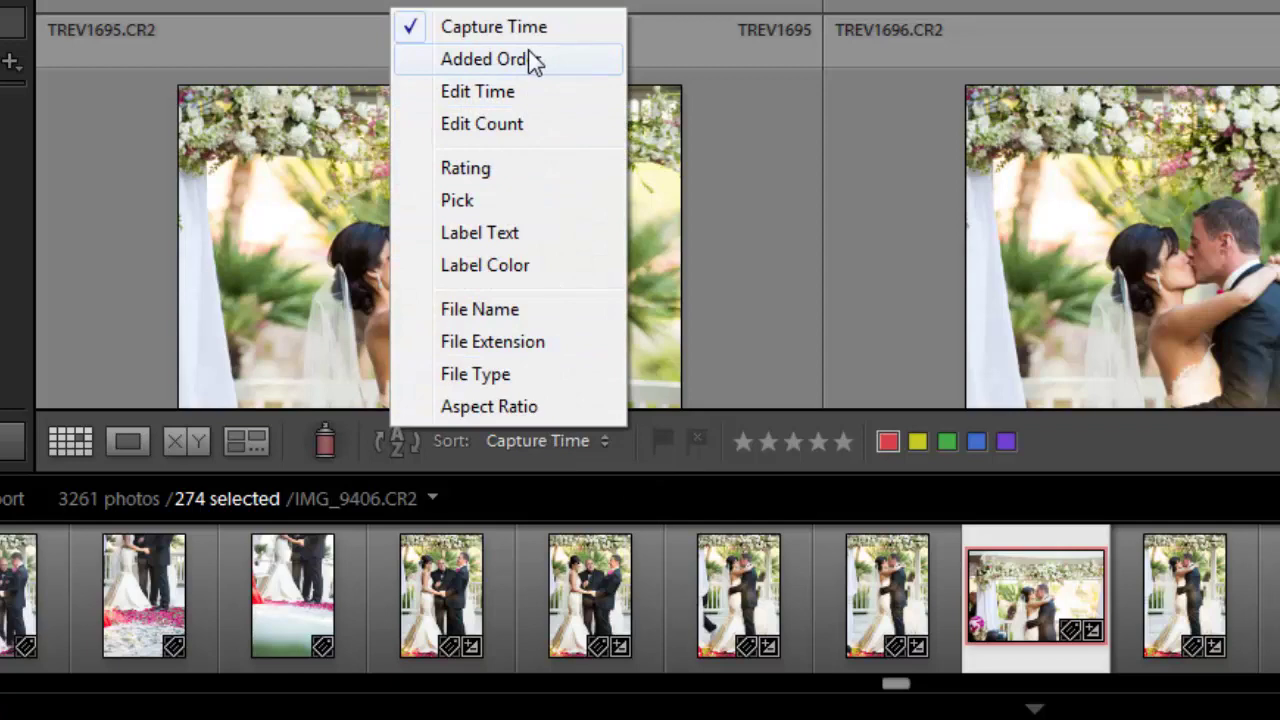
pyautogui.click(530, 60)
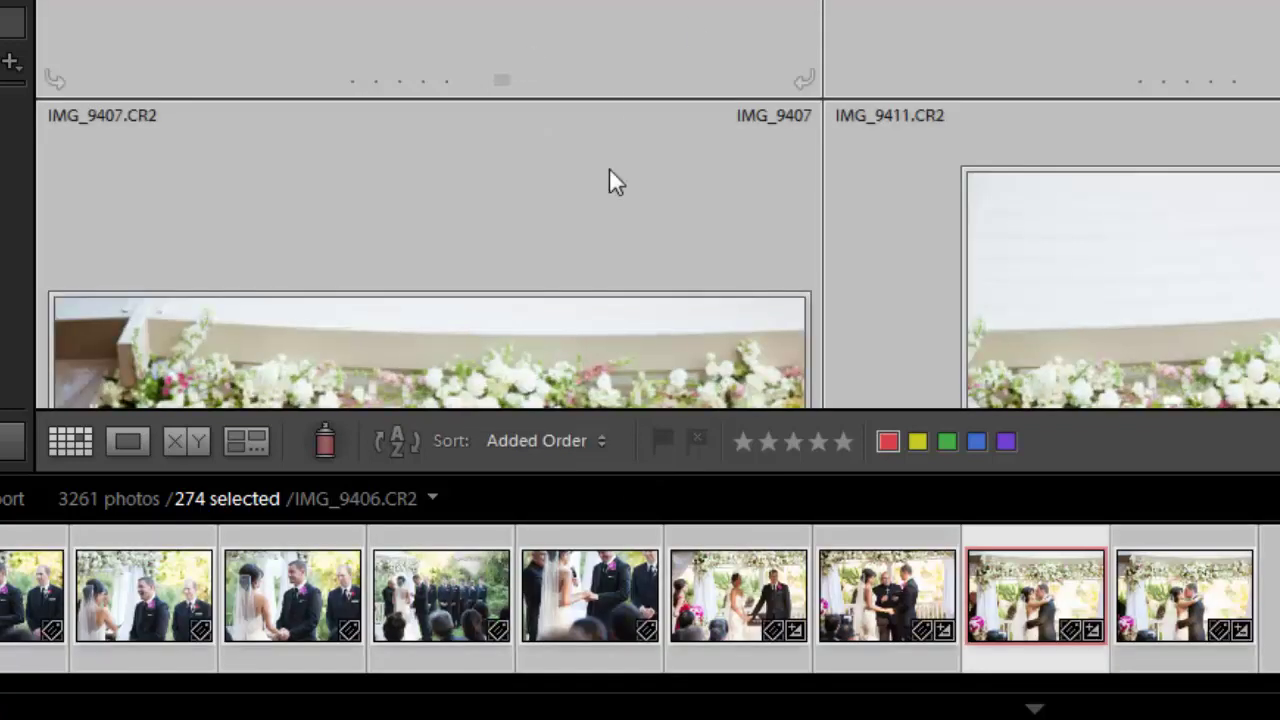
pyautogui.click(510, 441)
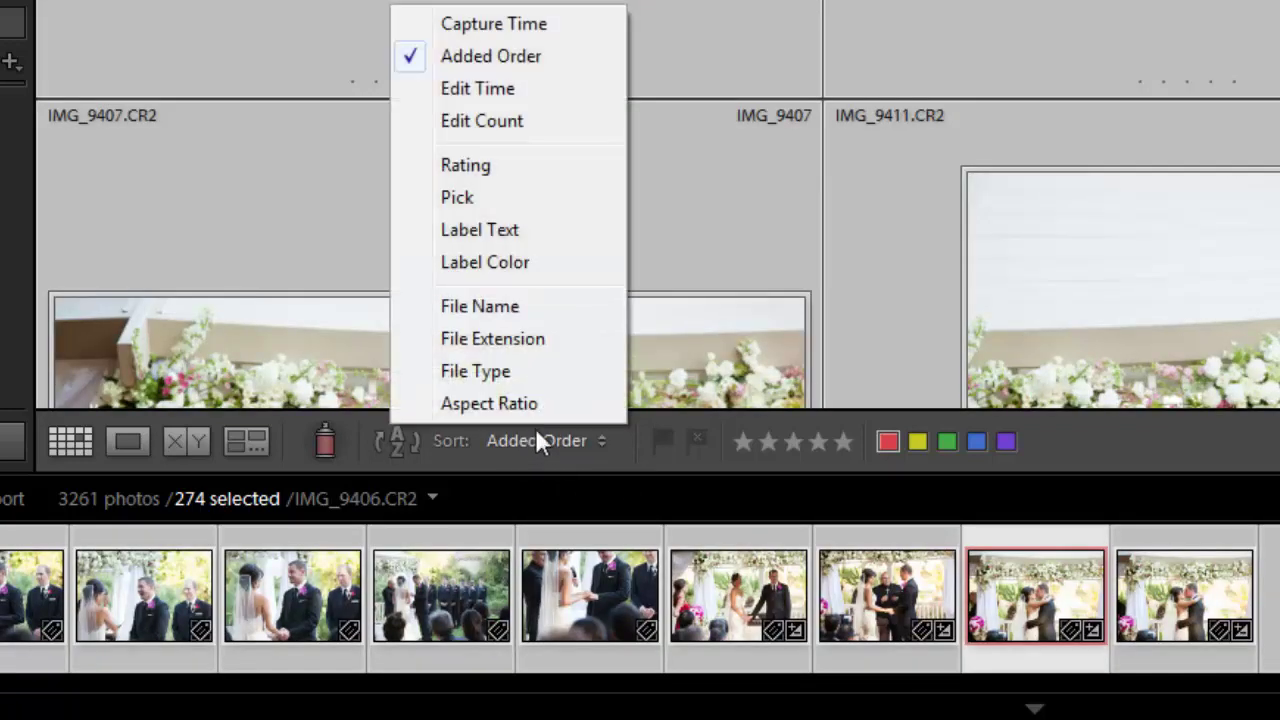
pyautogui.click(548, 26)
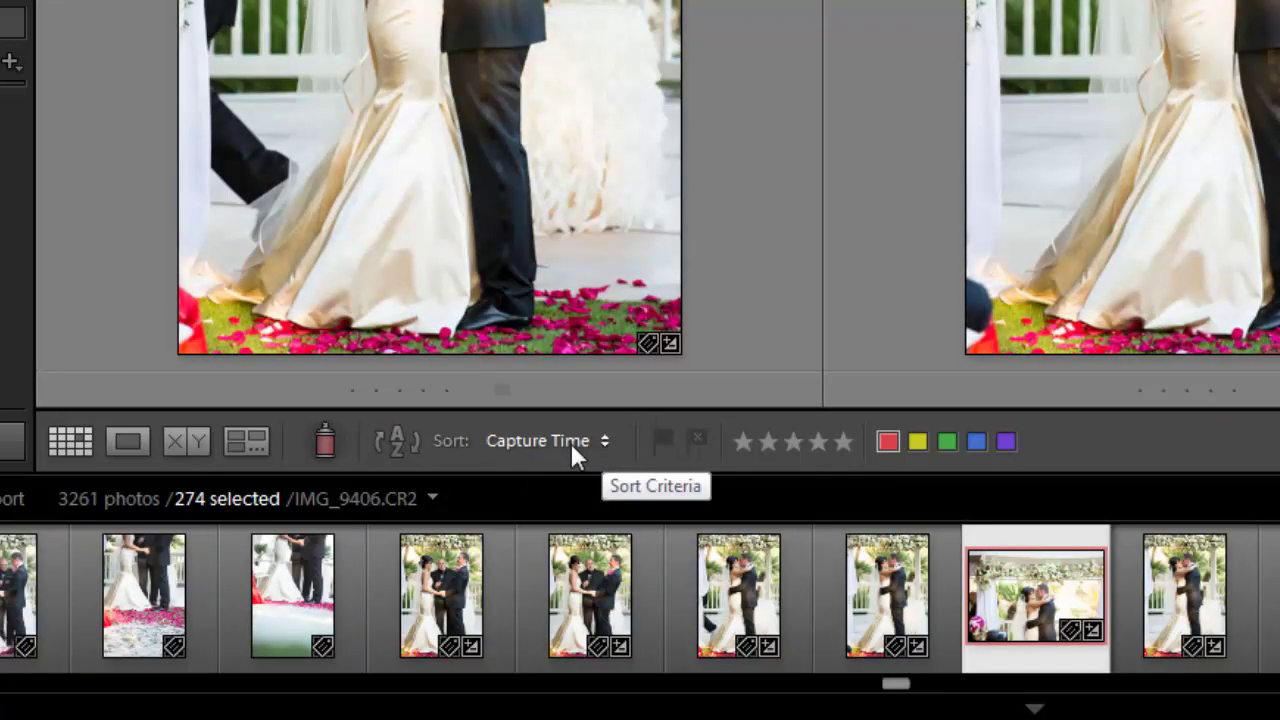
pyautogui.click(518, 440)
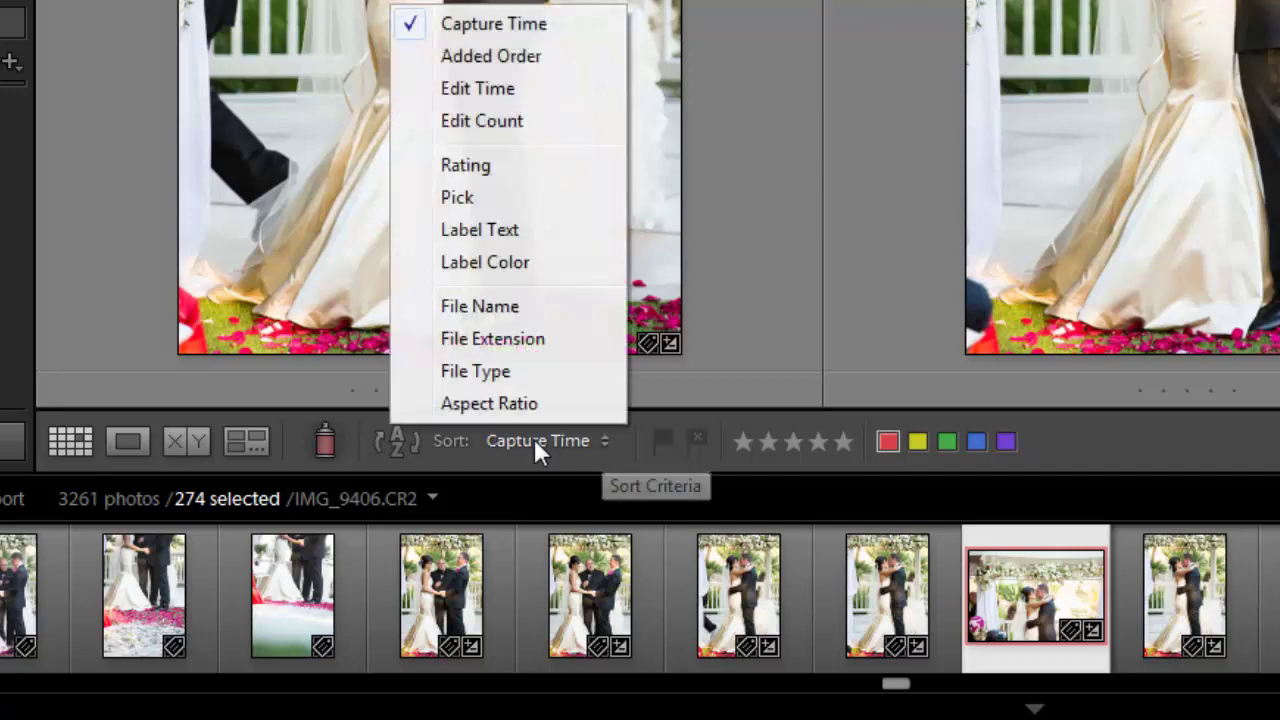
pyautogui.click(1175, 450)
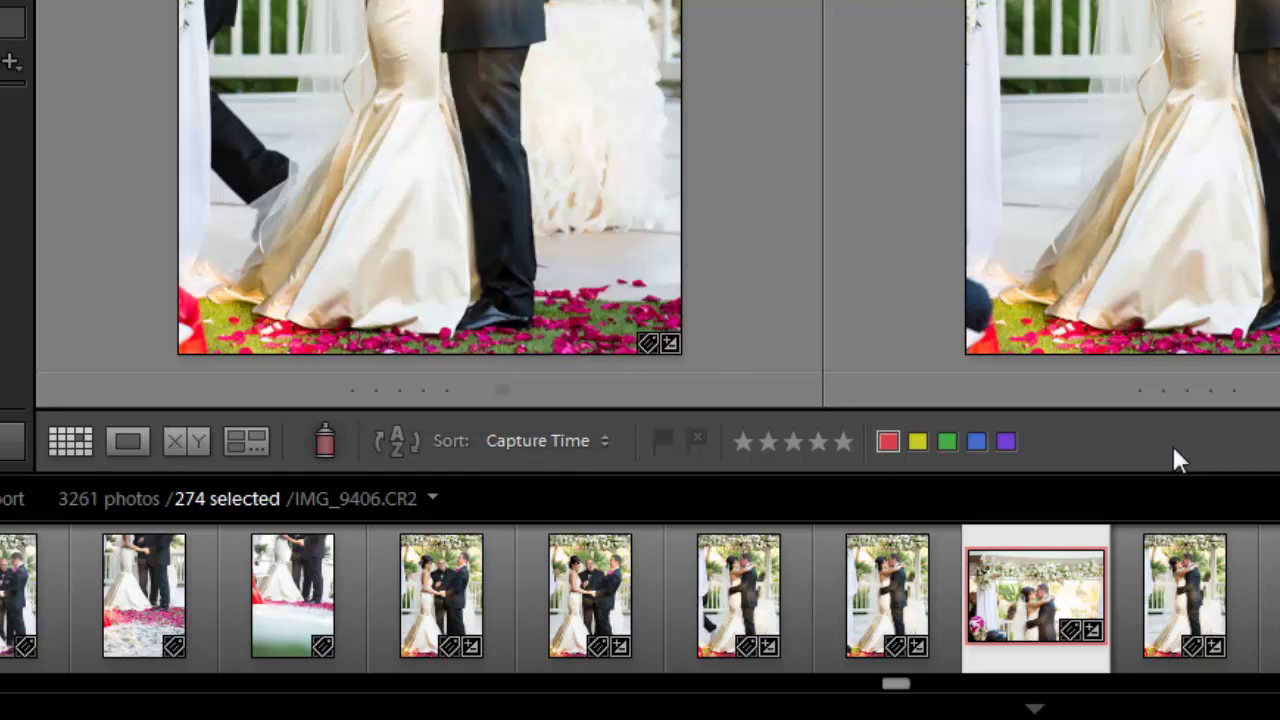
# Hide the toolbar beneath the photo grid and show it again
pyautogui.press('t')
pyautogui.press('t')
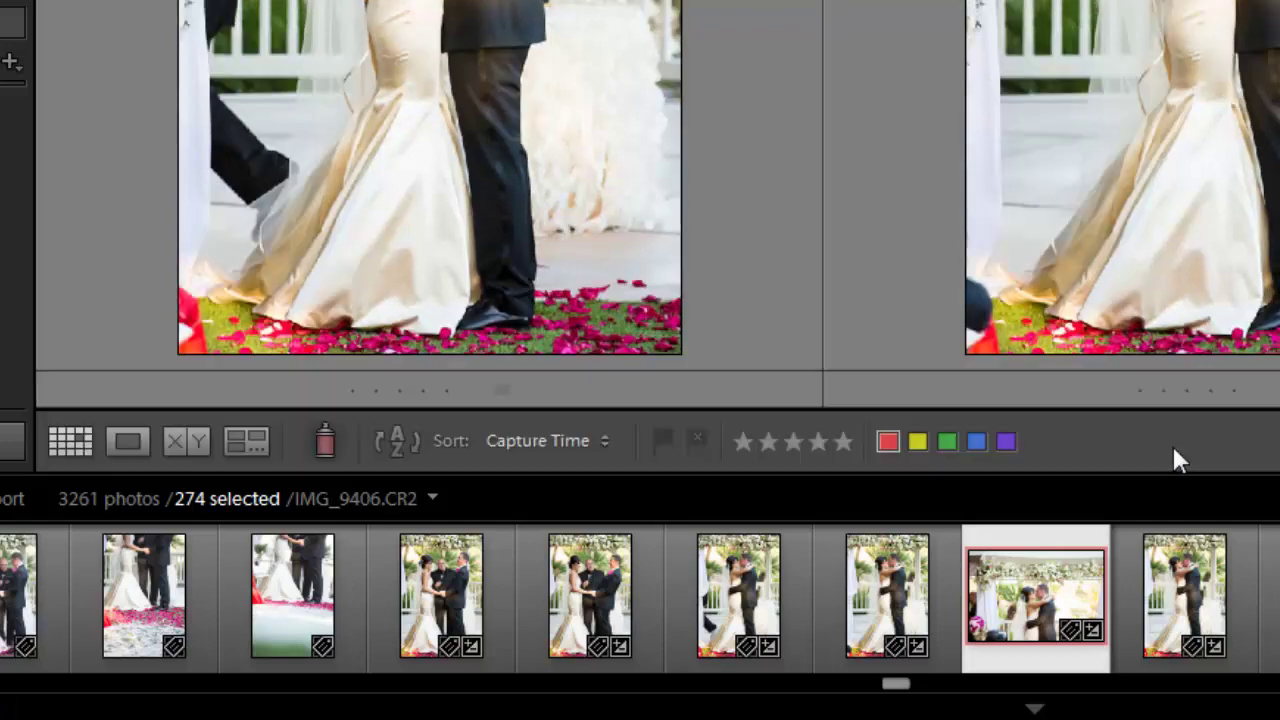